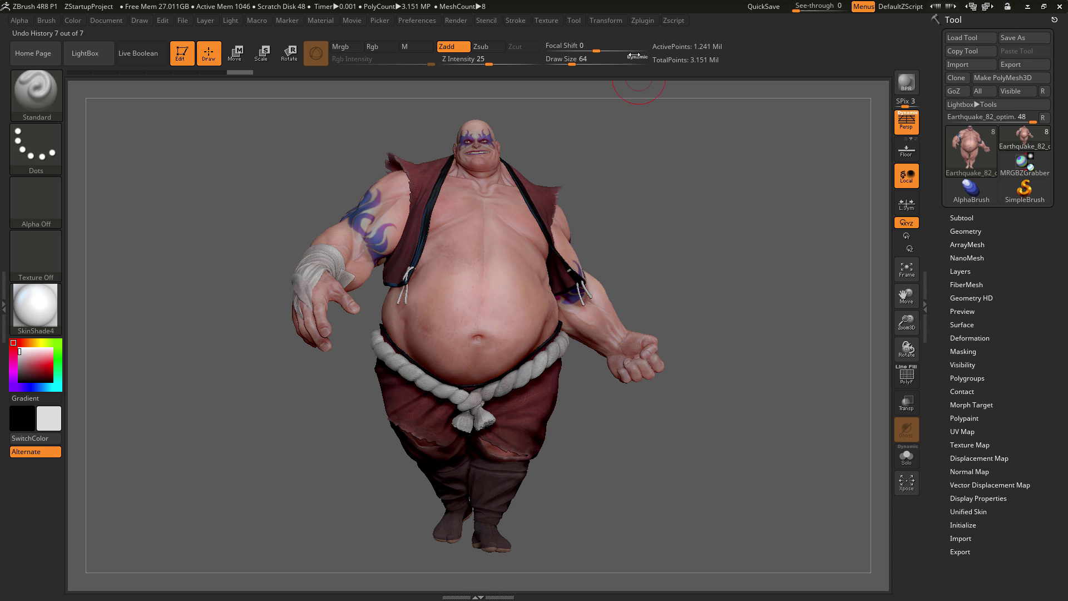
Open the Zplugin menu to list installed plugins such as Decimation Master and ZRepeat It
{"action": "left_click", "coordinate": [644, 24]}
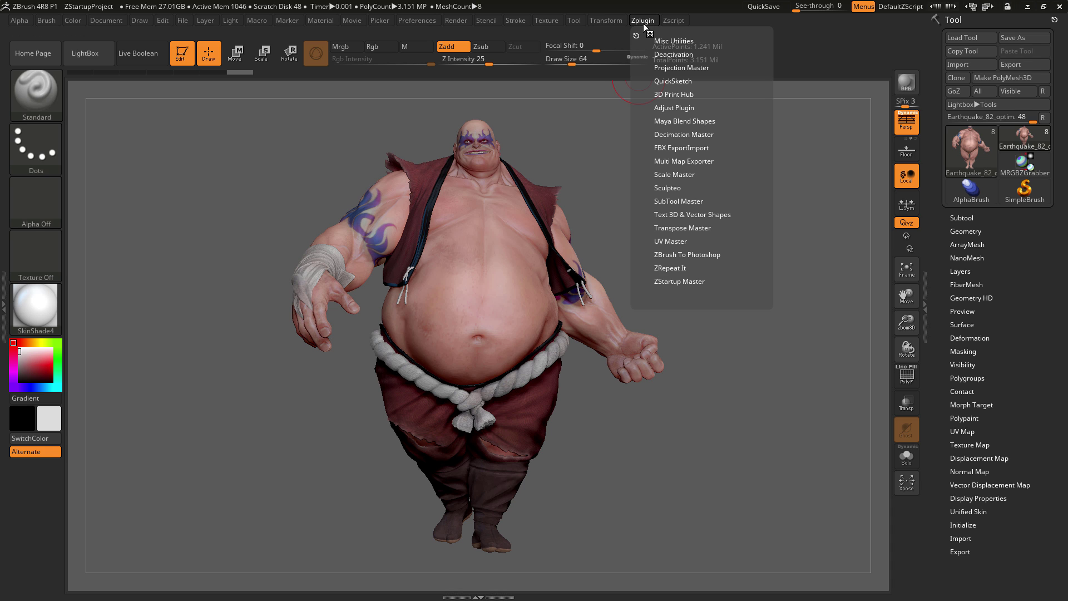
Expand the ZRepeat It panel and dock the Zplugin palette in the left tray
{"action": "left_click", "coordinate": [674, 268]}
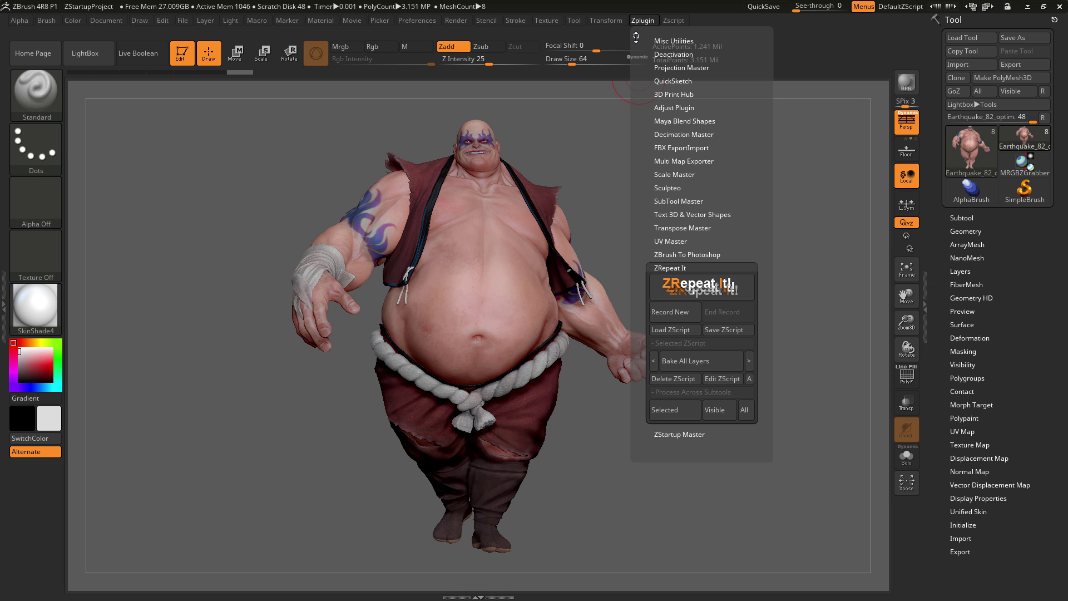
{"action": "left_click_drag", "start_coordinate": [637, 35], "coordinate": [33, 22]}
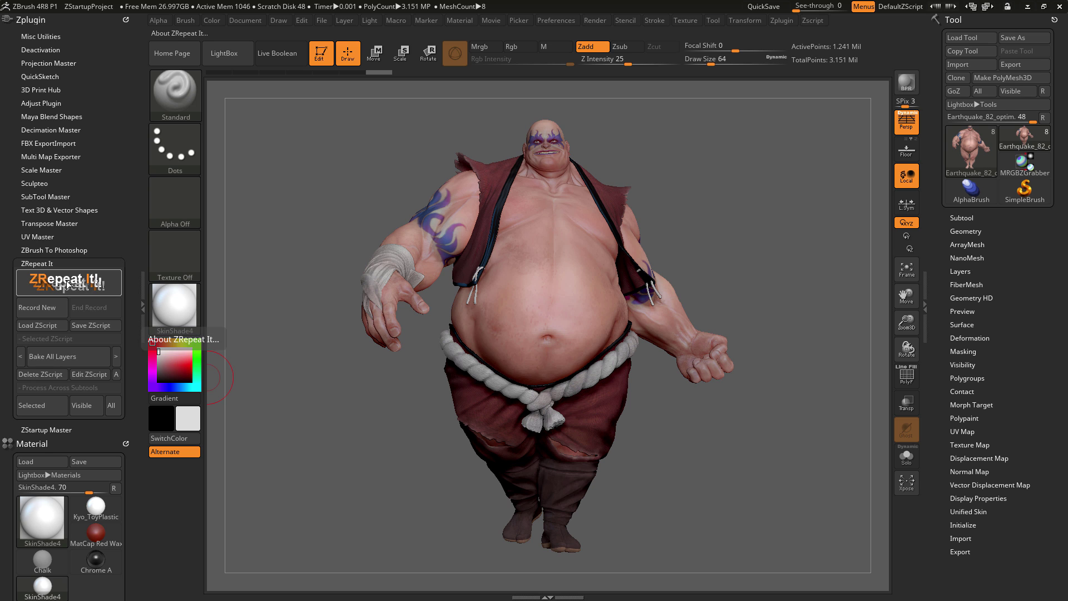
{"action": "left_click", "coordinate": [67, 283]}
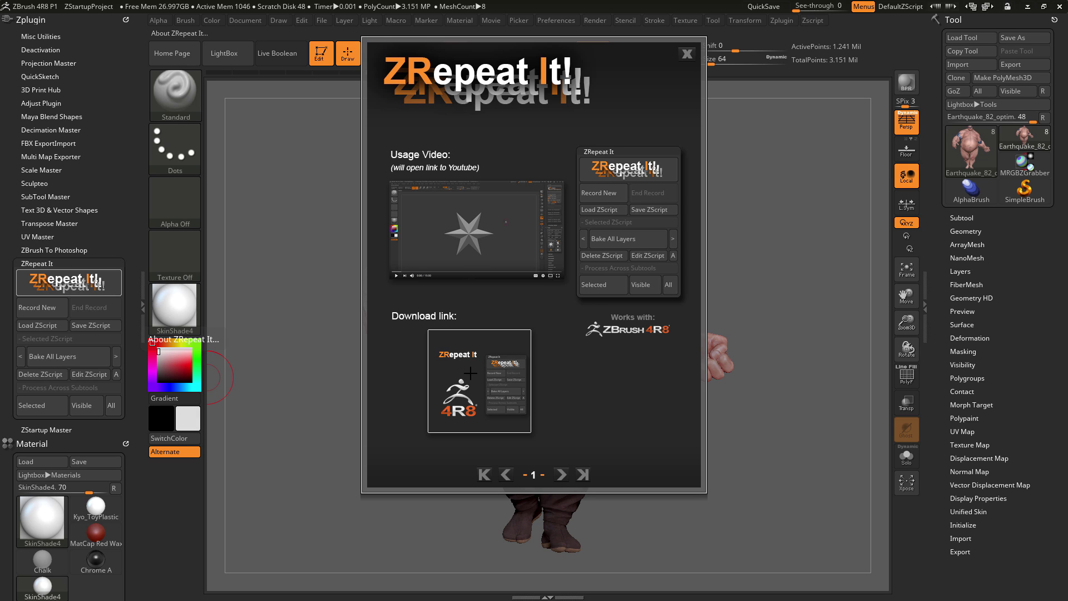
{"action": "left_click", "coordinate": [562, 475]}
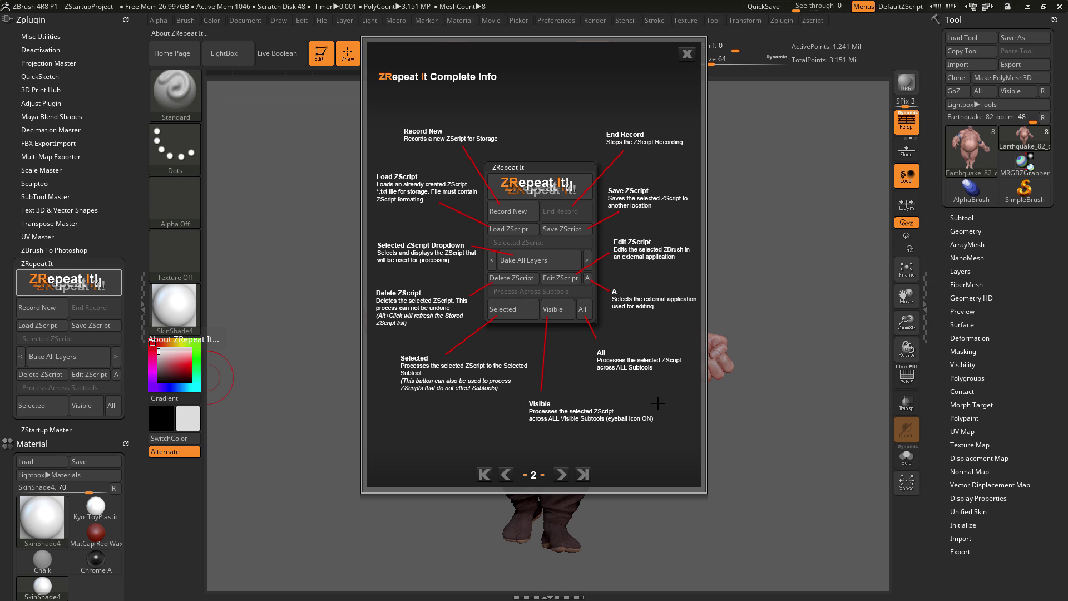
{"action": "left_click", "coordinate": [687, 53]}
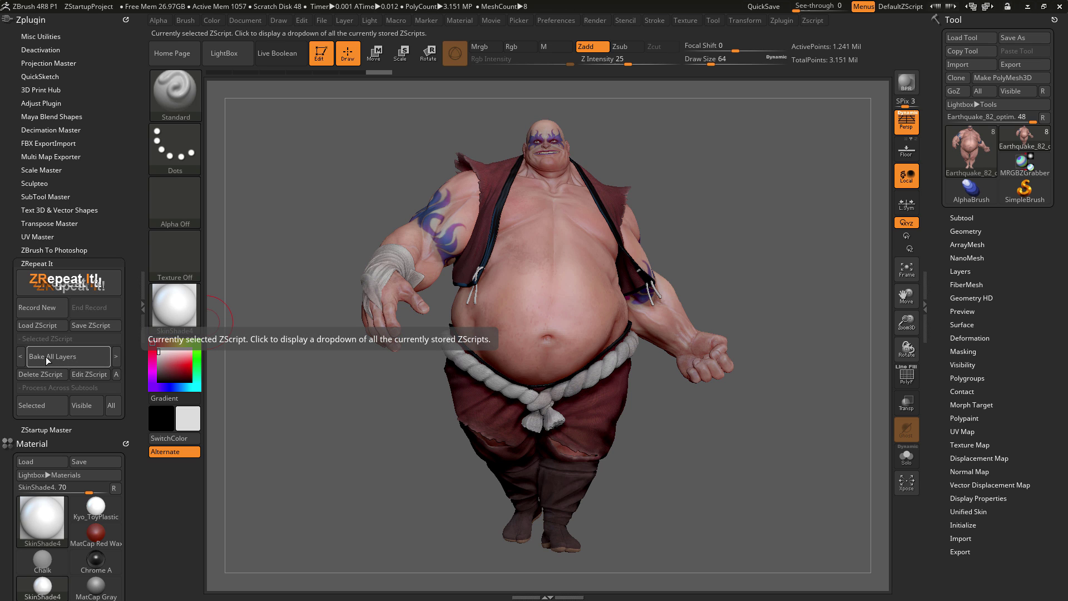
Select the Inverse Mask ZScript and run it on all subtools, Eyes through Shoes
{"action": "left_click", "coordinate": [72, 359]}
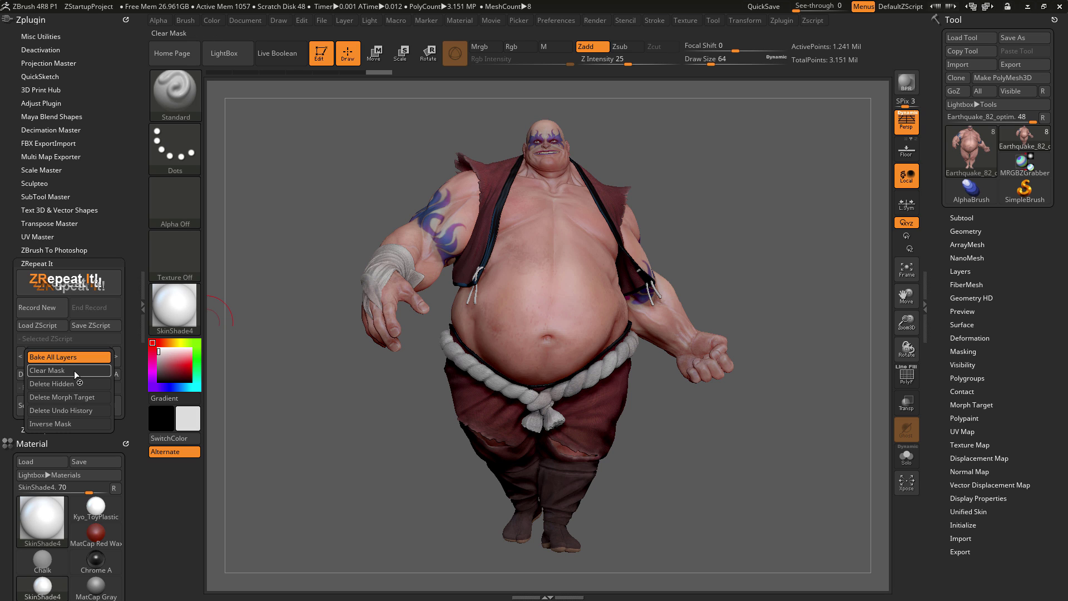
{"action": "left_click", "coordinate": [72, 424]}
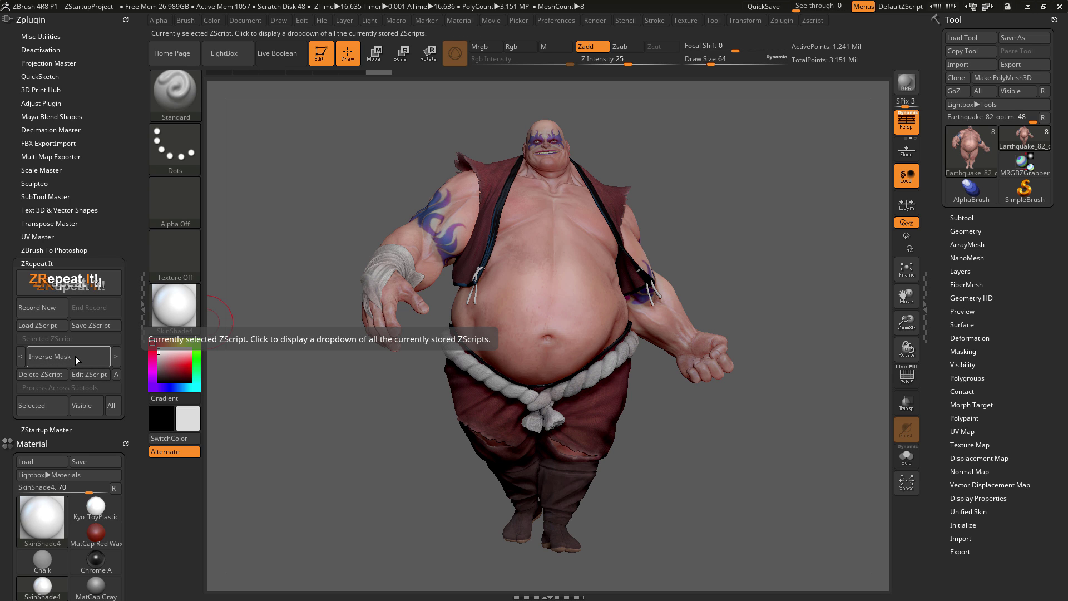
{"action": "left_click", "coordinate": [113, 410]}
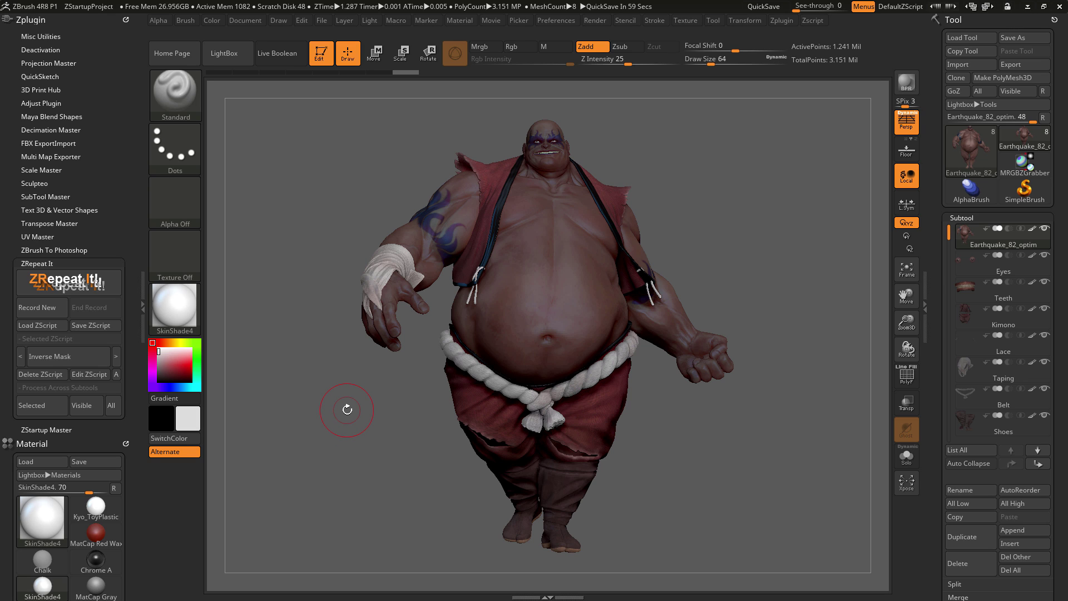
Select the Clear Mask ZScript and run it across all subtools to unmask the character
{"action": "left_click", "coordinate": [69, 356]}
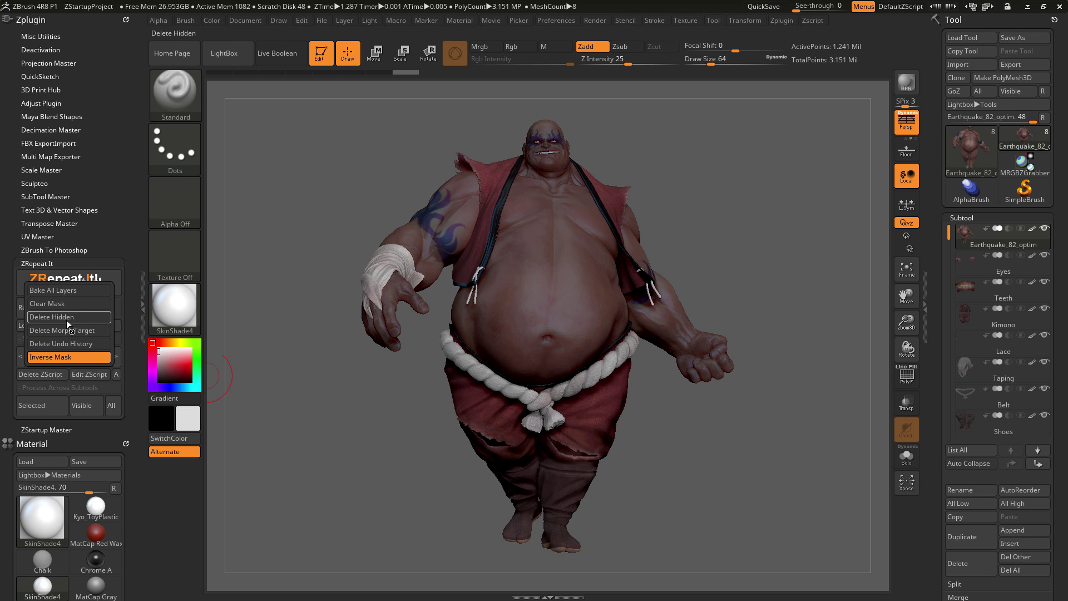
{"action": "left_click", "coordinate": [57, 303]}
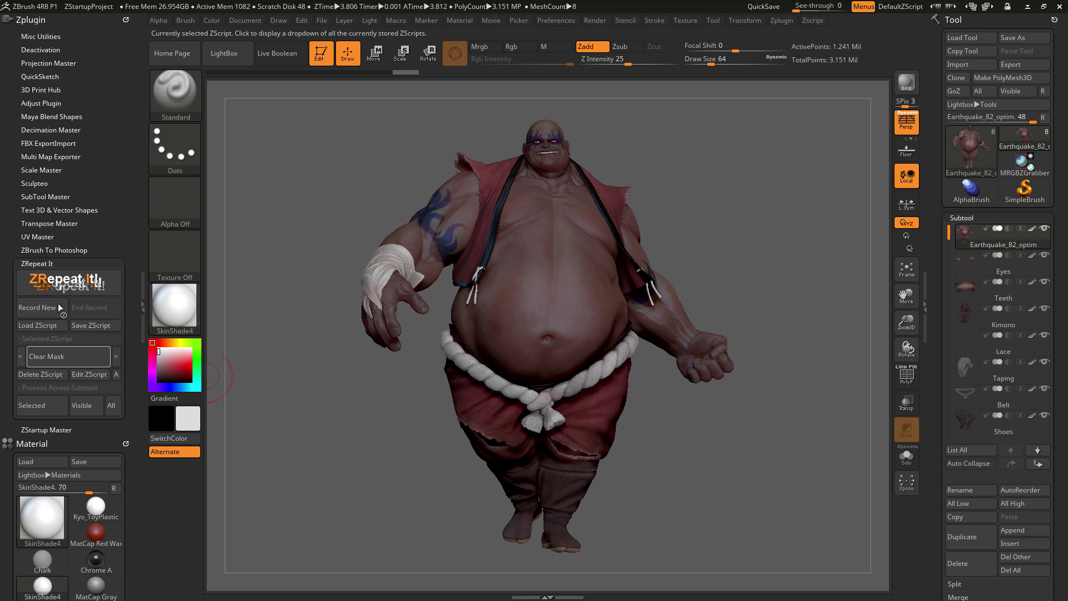
{"action": "left_click", "coordinate": [113, 406]}
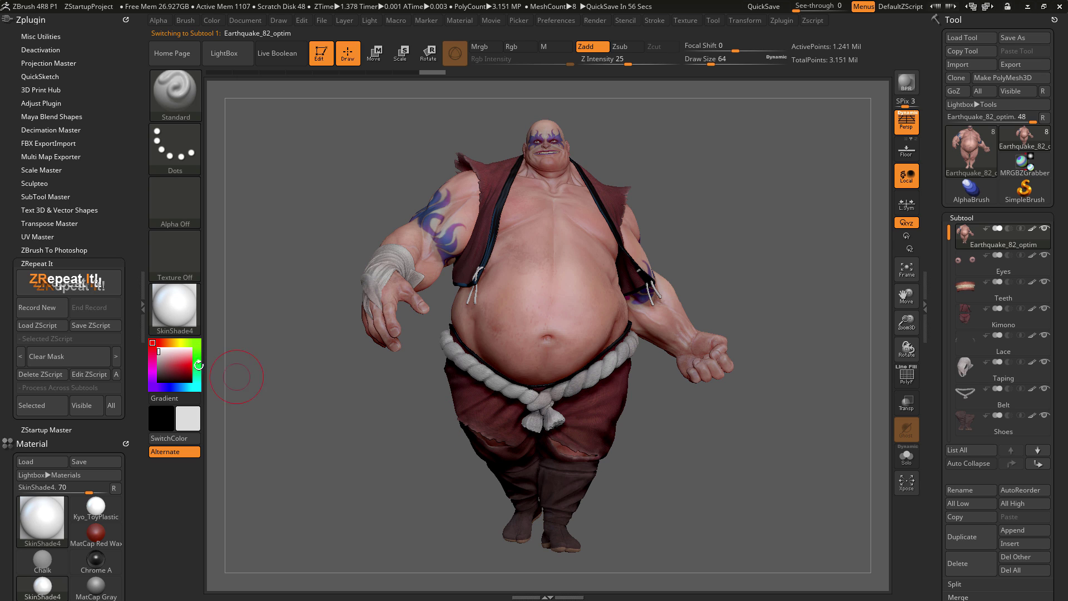
{"action": "left_click", "coordinate": [72, 360]}
{"action": "left_click", "coordinate": [71, 357]}
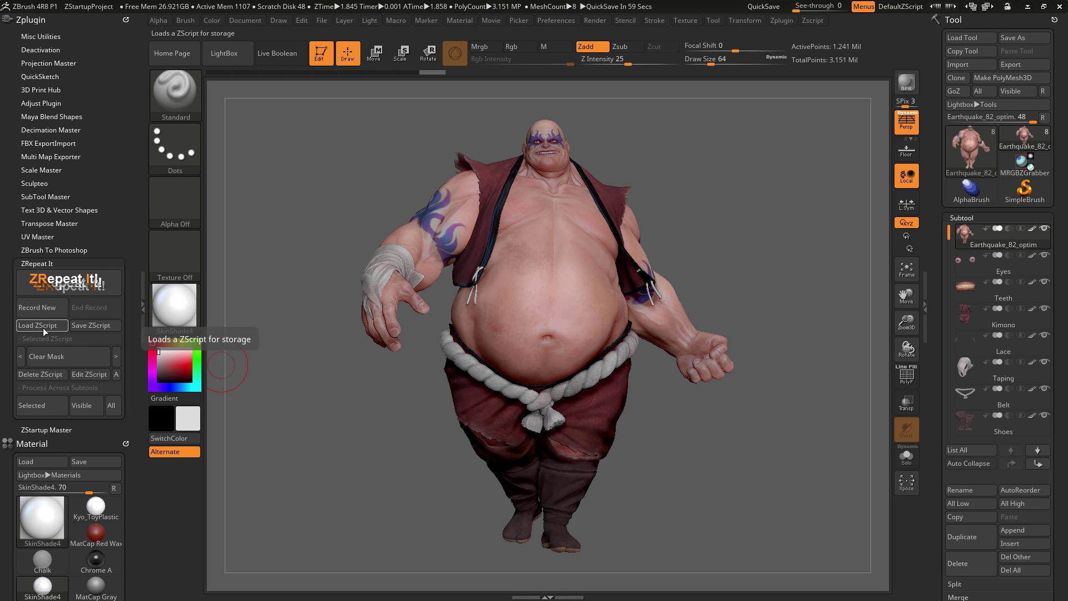
Try Flat Color with the material channel on, then settle on MatCap Gray as the current material
{"action": "left_click", "coordinate": [173, 311]}
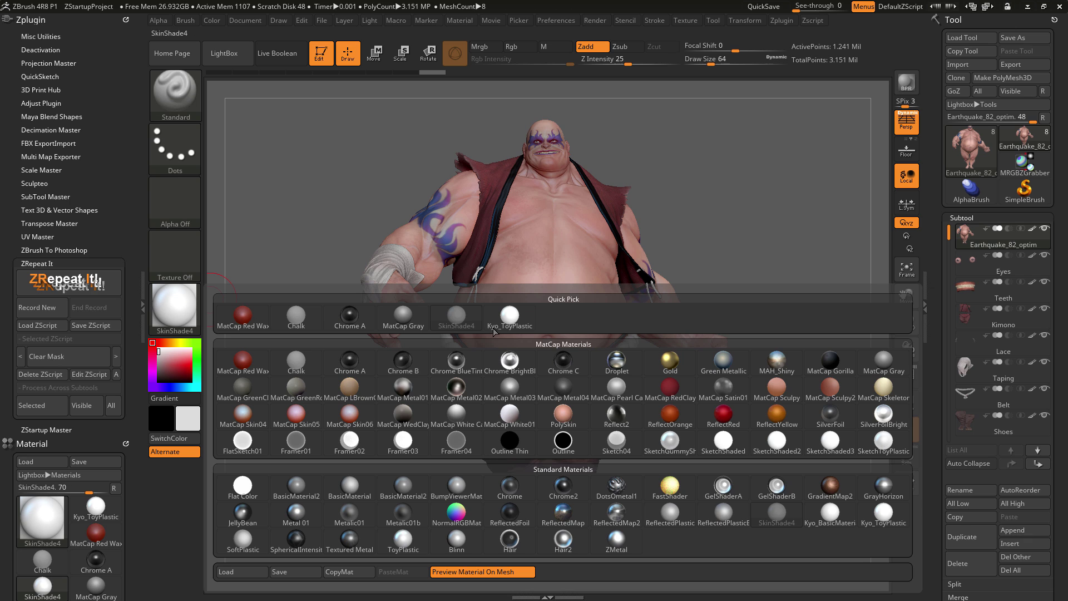
{"action": "left_click", "coordinate": [403, 316]}
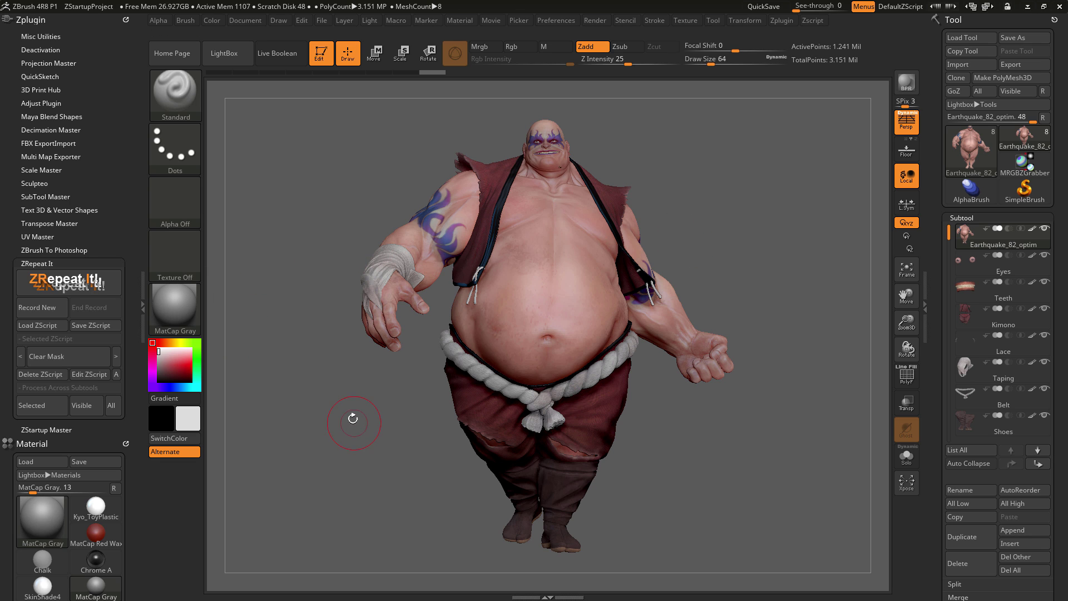
{"action": "left_click", "coordinate": [175, 314]}
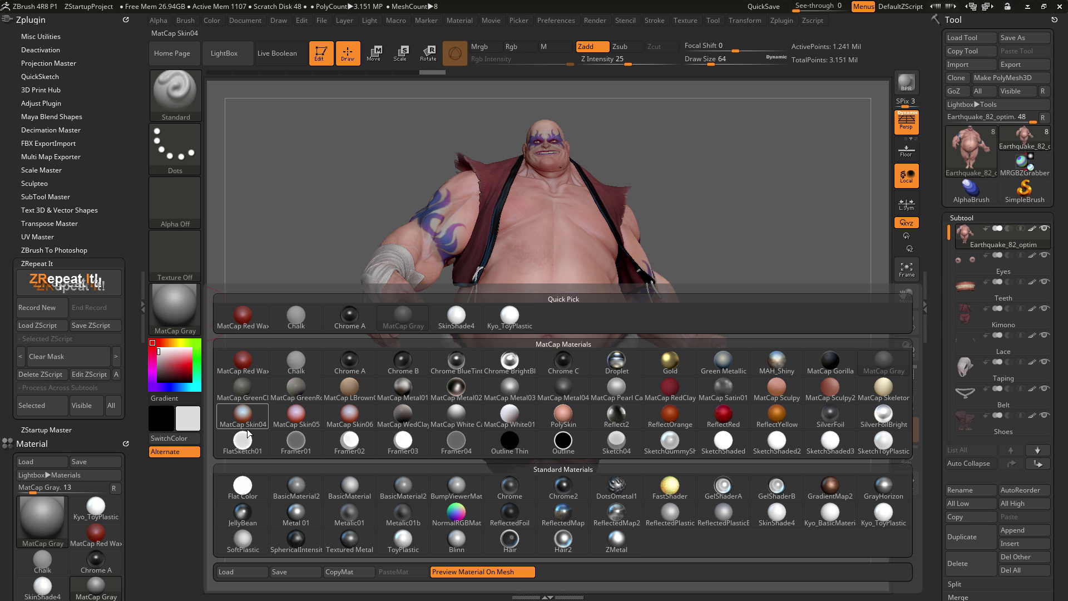
{"action": "left_click", "coordinate": [243, 486]}
{"action": "left_click", "coordinate": [555, 46]}
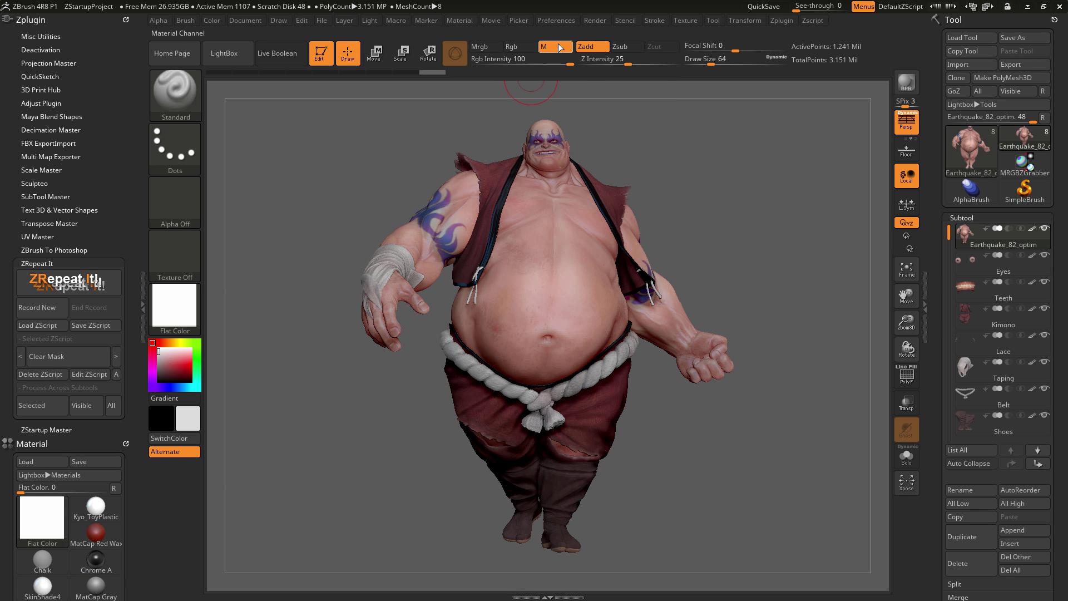
{"action": "left_click", "coordinate": [208, 21]}
{"action": "left_click", "coordinate": [175, 306]}
{"action": "left_click", "coordinate": [459, 317]}
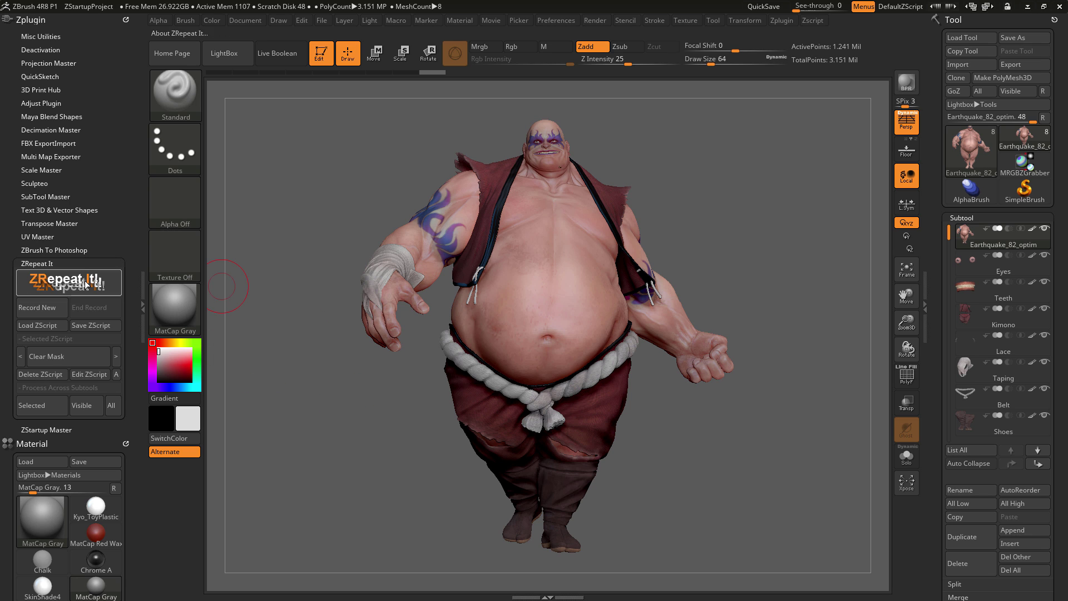
Record a ZScript that makes Flat Color current, enables the material channel and fills the object
{"action": "left_click", "coordinate": [37, 309]}
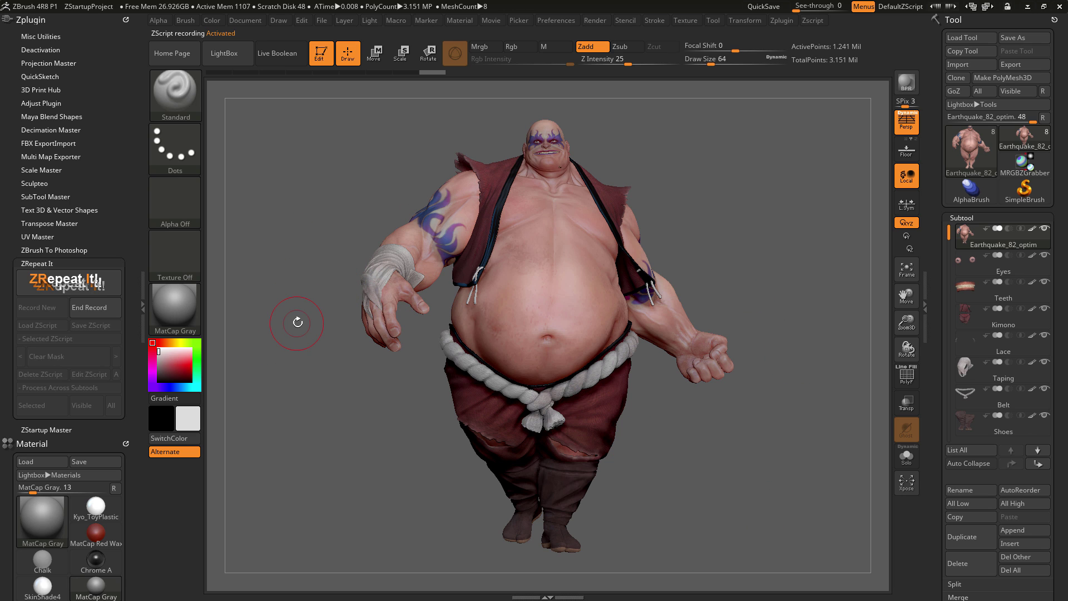
{"action": "left_click", "coordinate": [171, 306]}
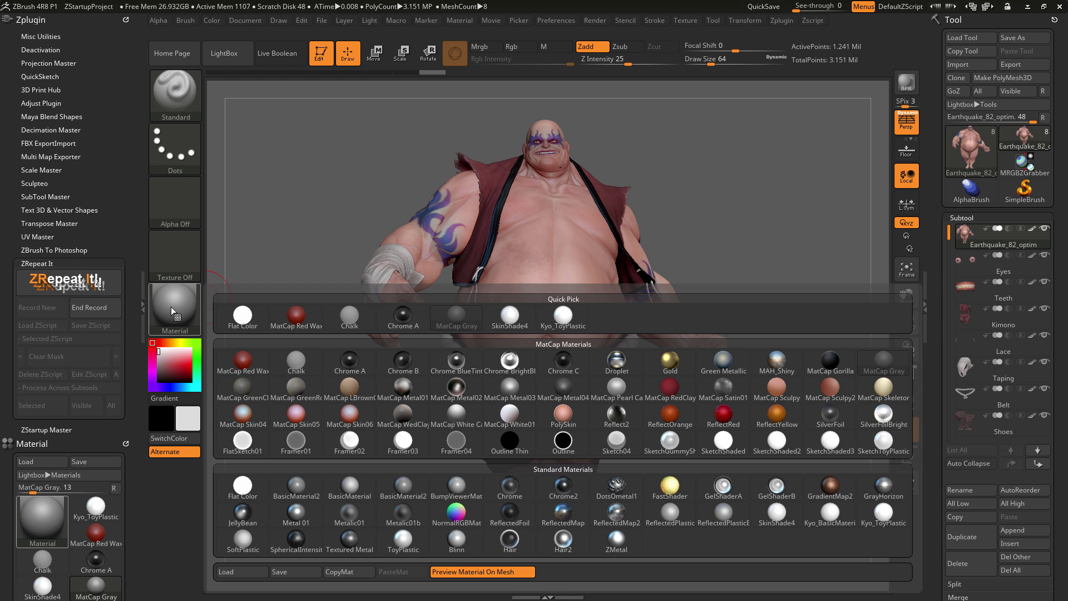
{"action": "left_click", "coordinate": [241, 317]}
{"action": "left_click", "coordinate": [555, 49]}
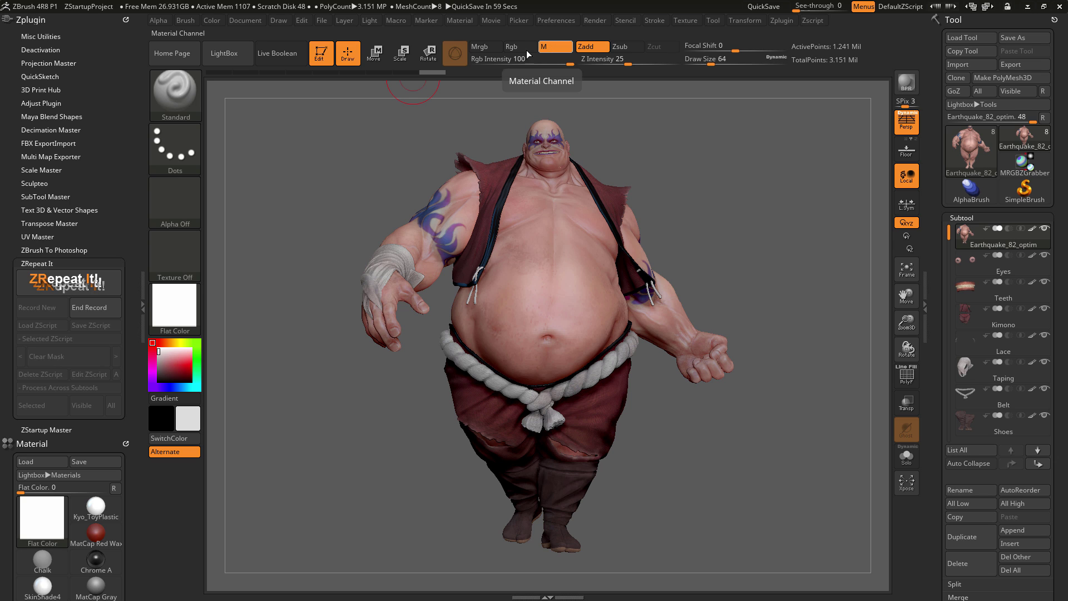
{"action": "left_click", "coordinate": [216, 22]}
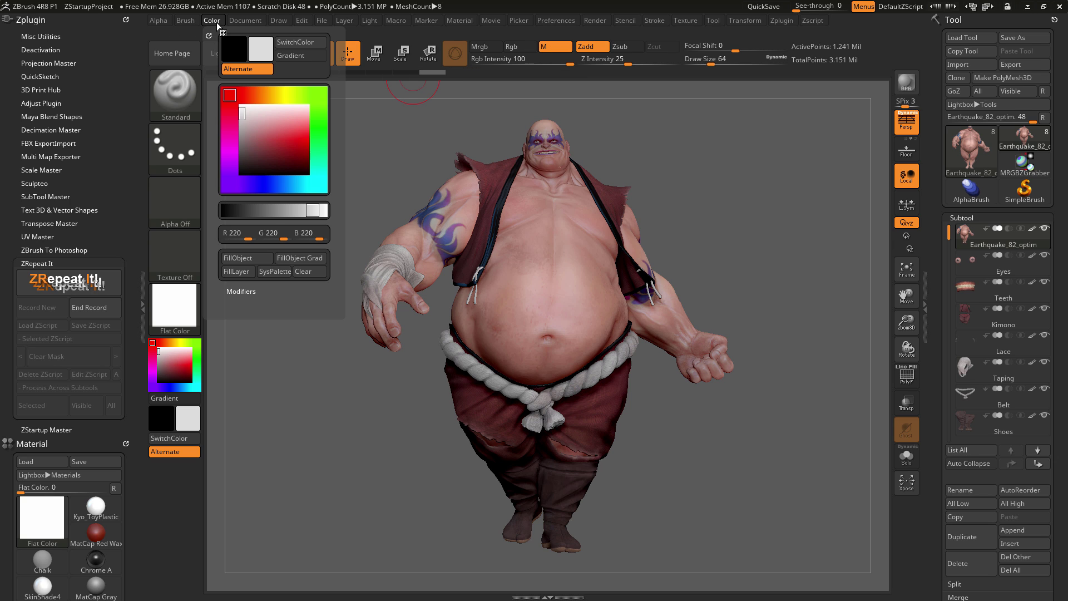
{"action": "left_click", "coordinate": [239, 258]}
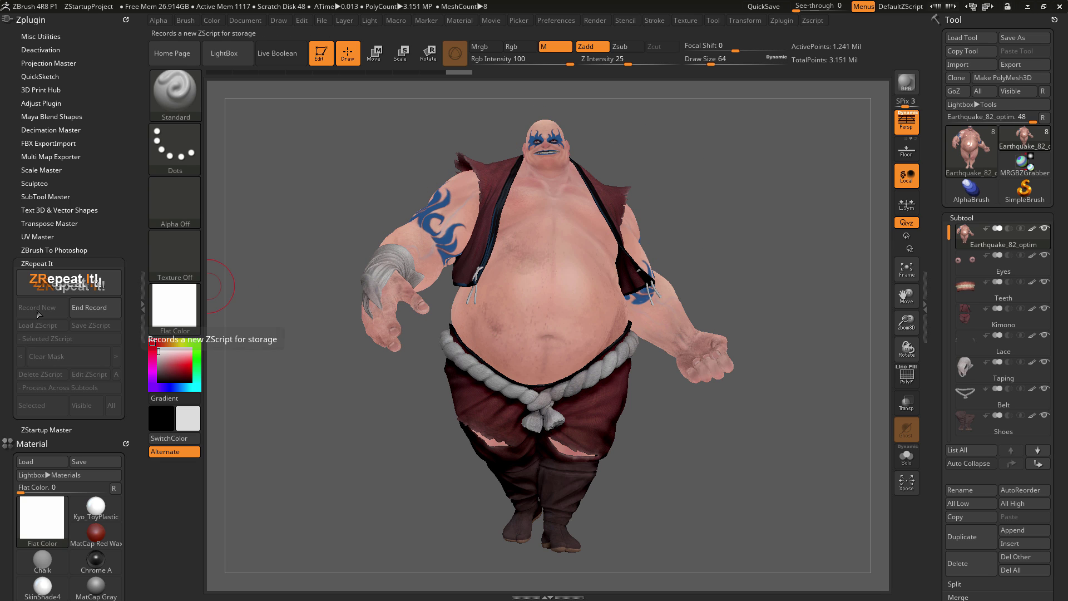
{"action": "left_click", "coordinate": [92, 309]}
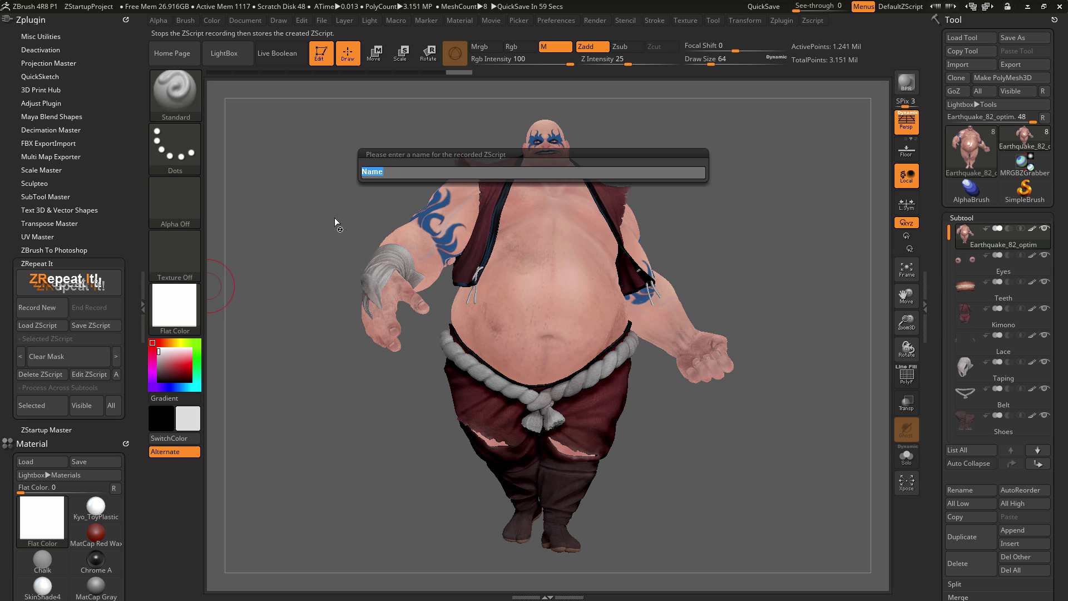
Name the recorded ZScript 'Clear Material' and confirm it
{"action": "type", "text": "Clear Material"}
{"action": "key", "text": "Return"}
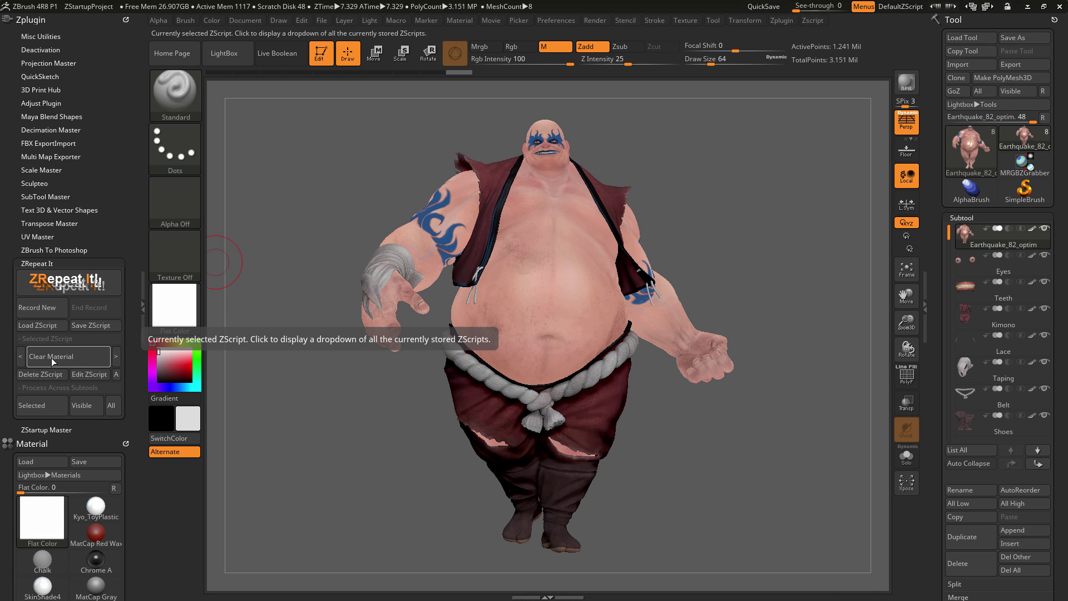
Delete the [IPress,Material:MatCap Gray] line from Clear Material in Notepad and save the file
{"action": "left_click", "coordinate": [92, 375]}
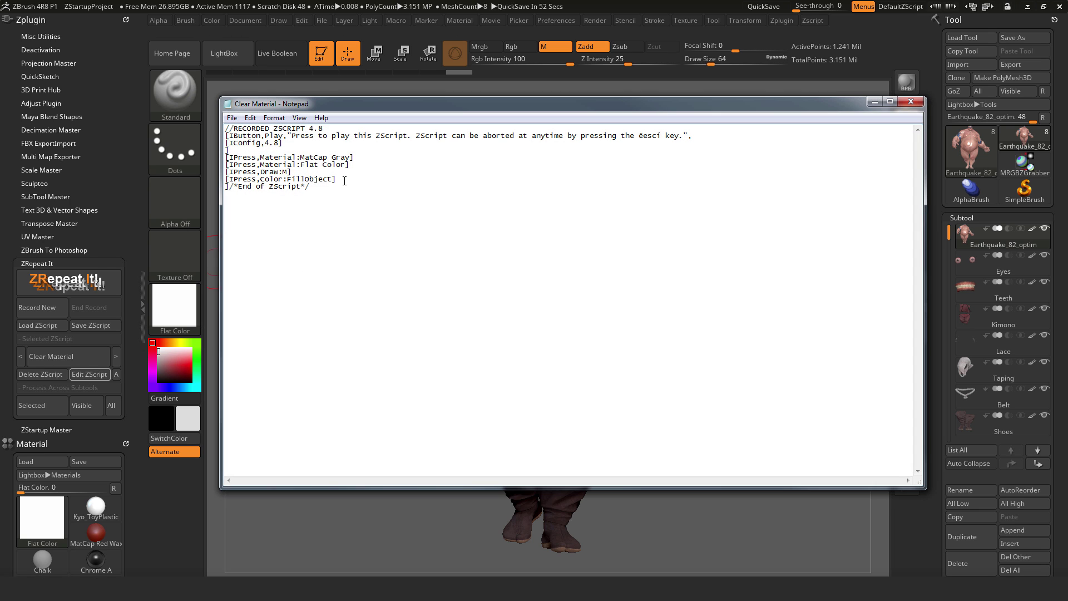
{"action": "left_click_drag", "start_coordinate": [334, 180], "coordinate": [225, 158]}
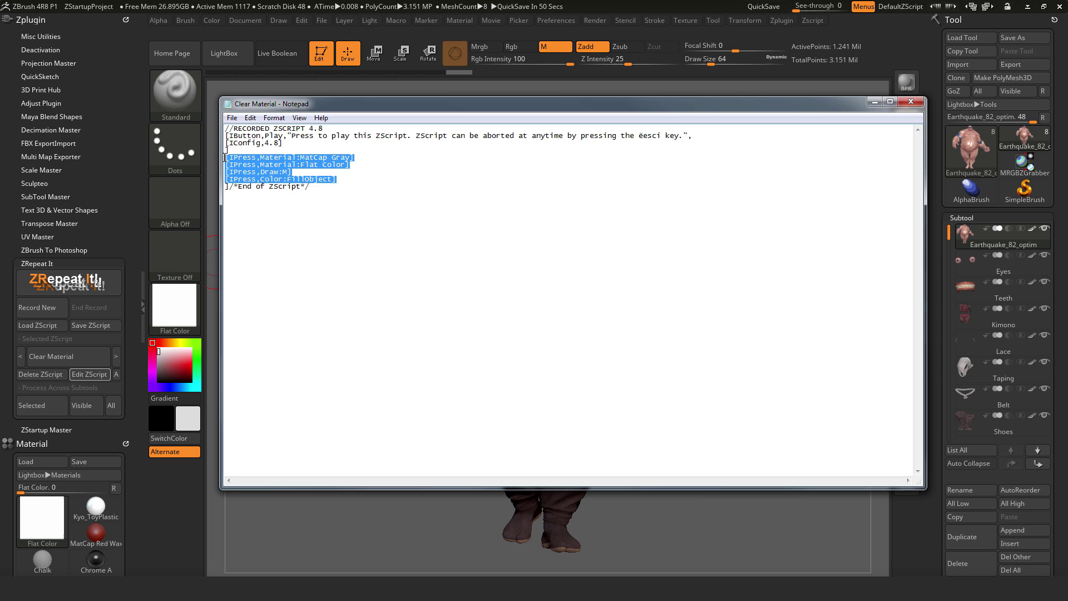
{"action": "left_click", "coordinate": [352, 195]}
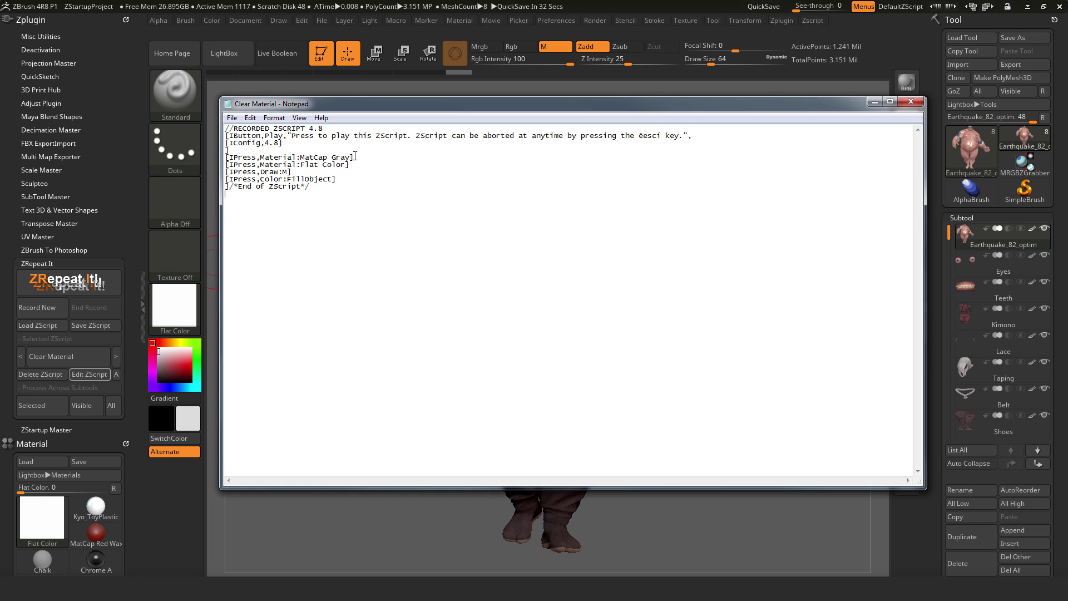
{"action": "left_click_drag", "start_coordinate": [355, 158], "coordinate": [226, 158]}
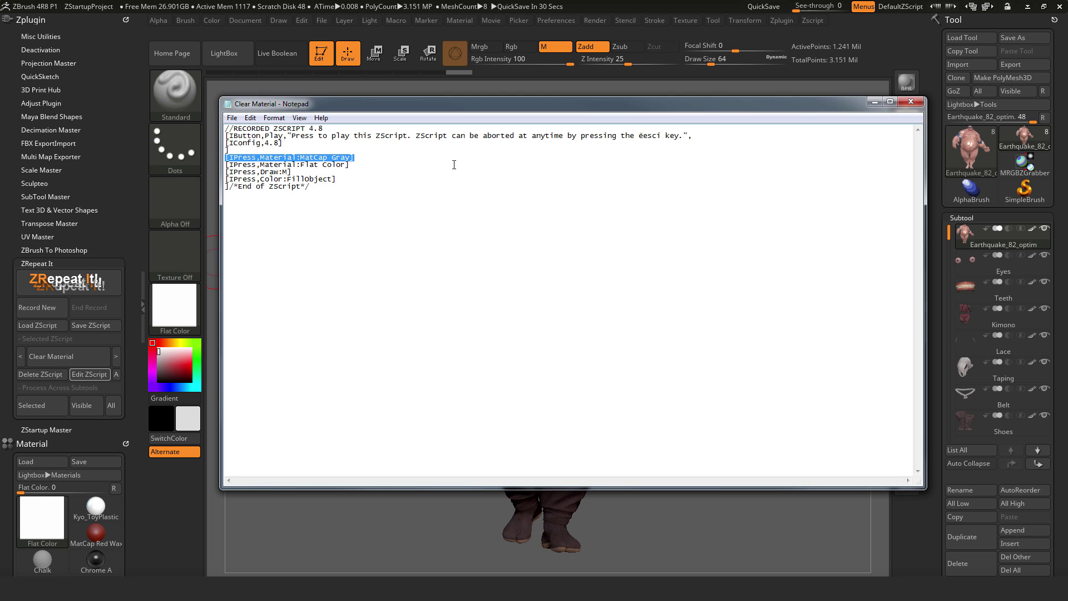
{"action": "key", "text": "Delete"}
{"action": "key", "text": "Delete"}
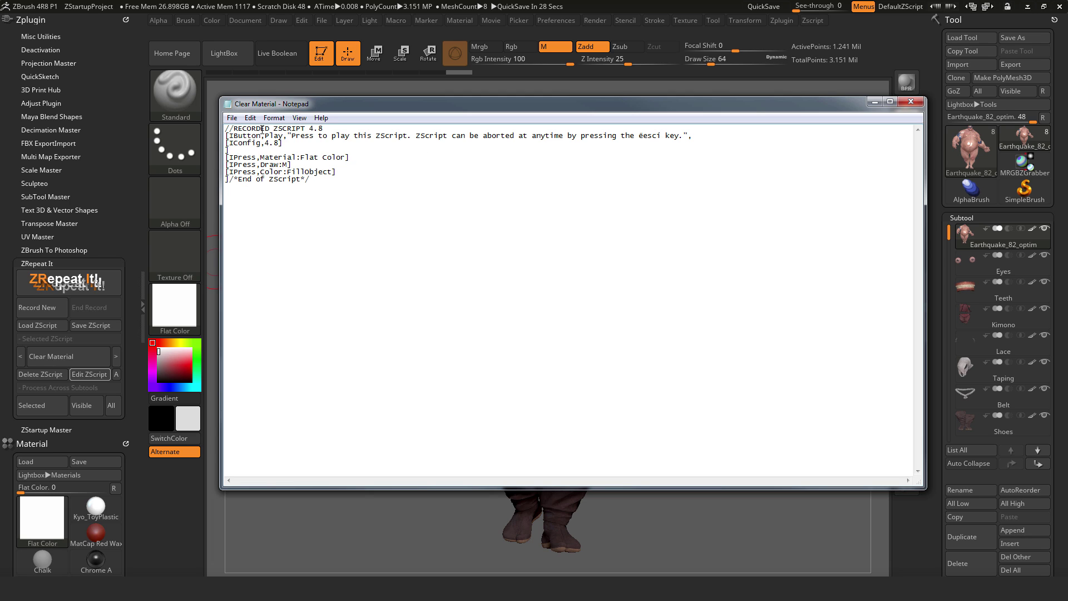
{"action": "left_click", "coordinate": [231, 118]}
{"action": "left_click", "coordinate": [204, 155]}
Close Notepad and run Clear Material on all subtools, giving the character a flat look
{"action": "left_click", "coordinate": [912, 102]}
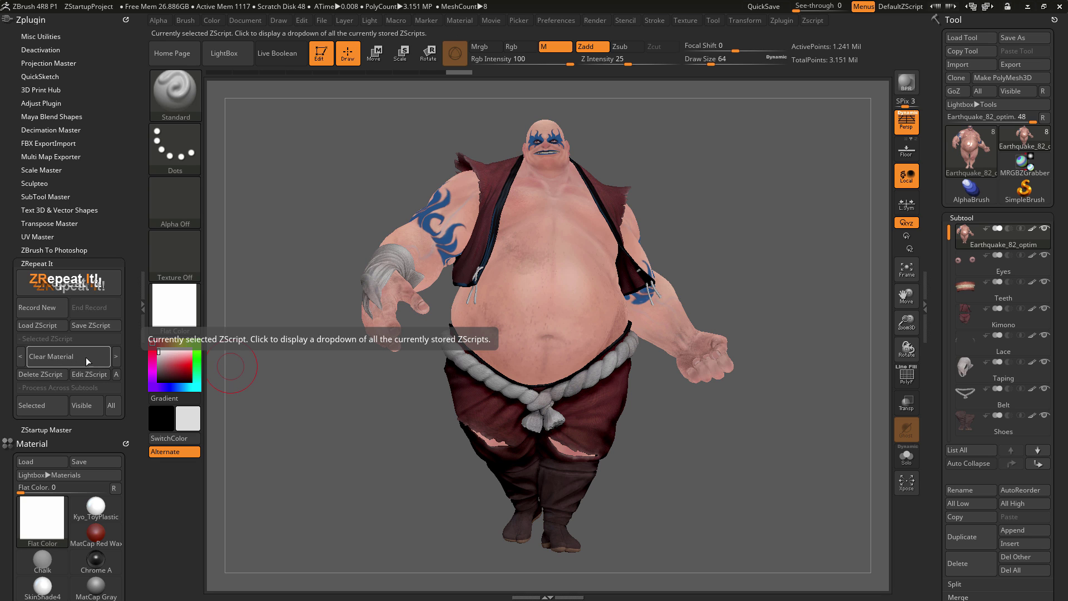
{"action": "left_click", "coordinate": [113, 407]}
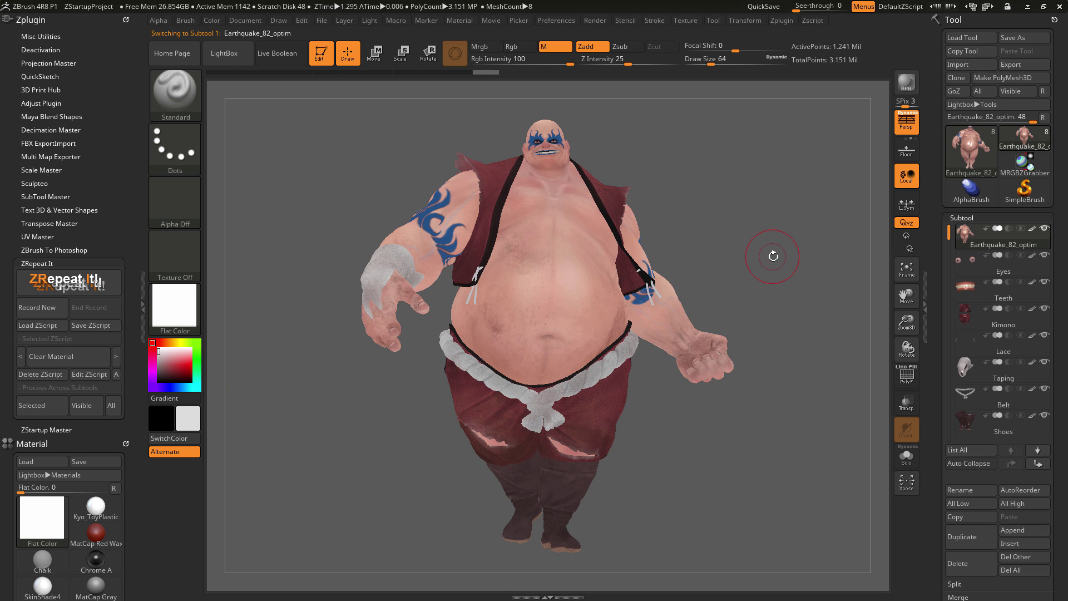
Restore the SkinShade4 material on the character and show the stored ZScript list
{"action": "mouse_move", "coordinate": [771, 277]}
{"action": "left_mouse_down"}
{"action": "mouse_move", "coordinate": [589, 278]}
{"action": "mouse_move", "coordinate": [786, 278]}
{"action": "mouse_move", "coordinate": [667, 278]}
{"action": "mouse_move", "coordinate": [768, 267]}
{"action": "left_mouse_up"}
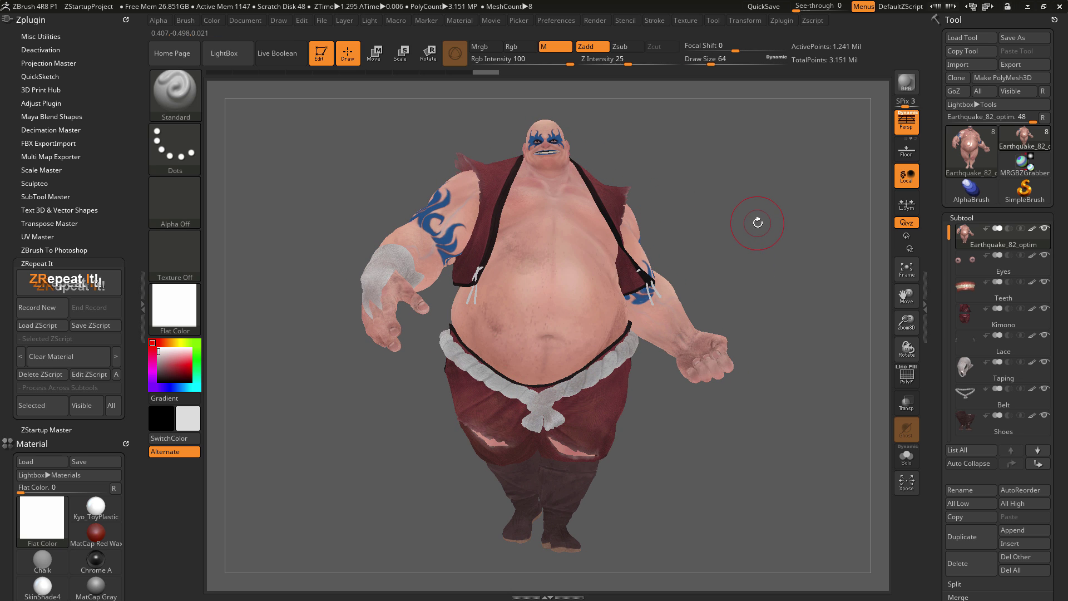
{"action": "left_click", "coordinate": [178, 309]}
{"action": "left_click", "coordinate": [457, 316]}
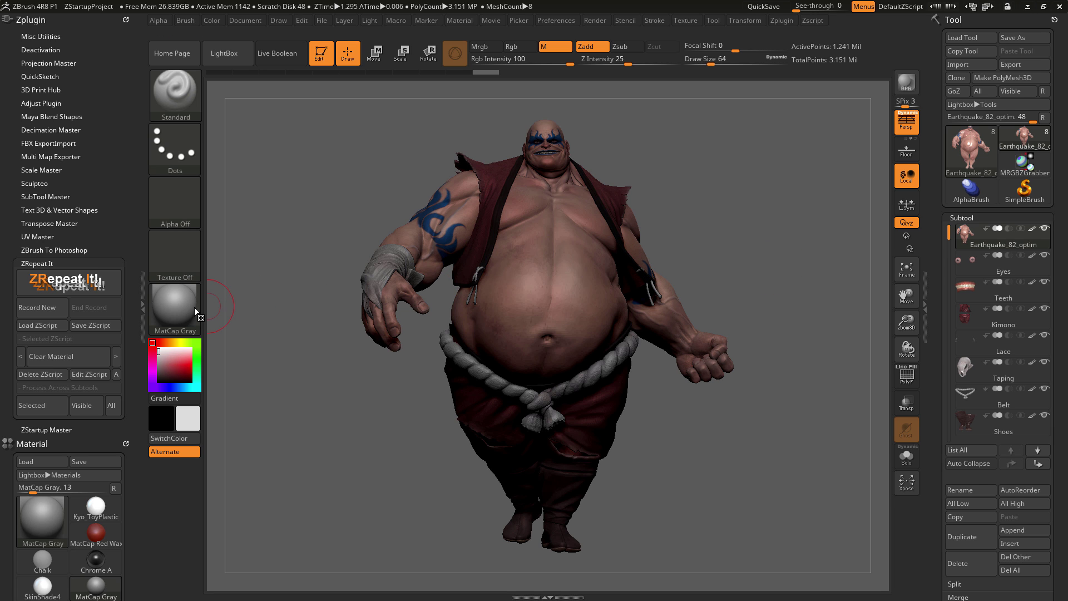
{"action": "left_click", "coordinate": [179, 309]}
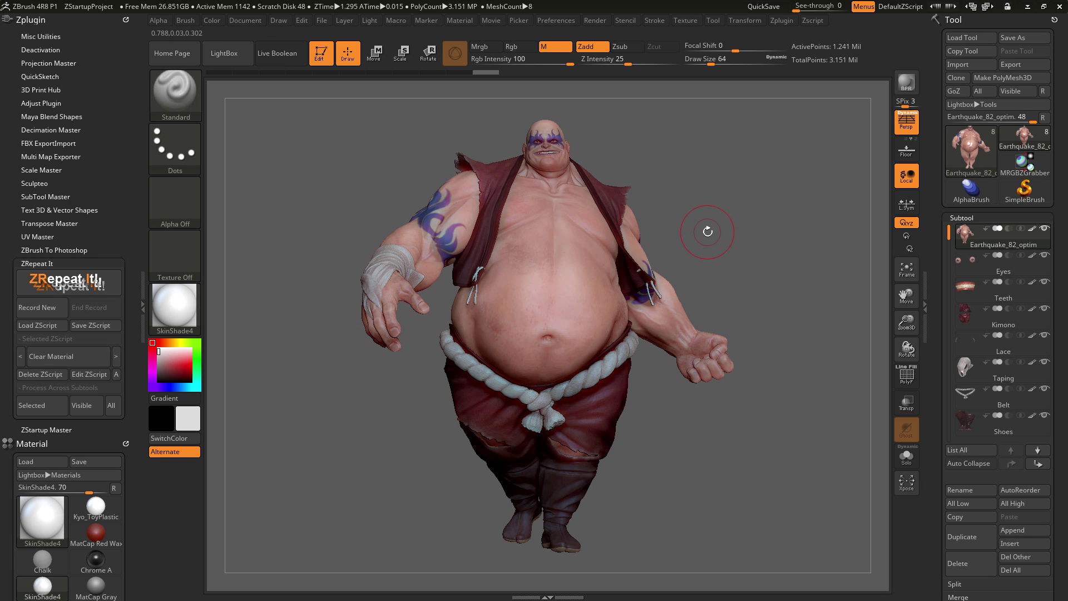
{"action": "left_click", "coordinate": [61, 357]}
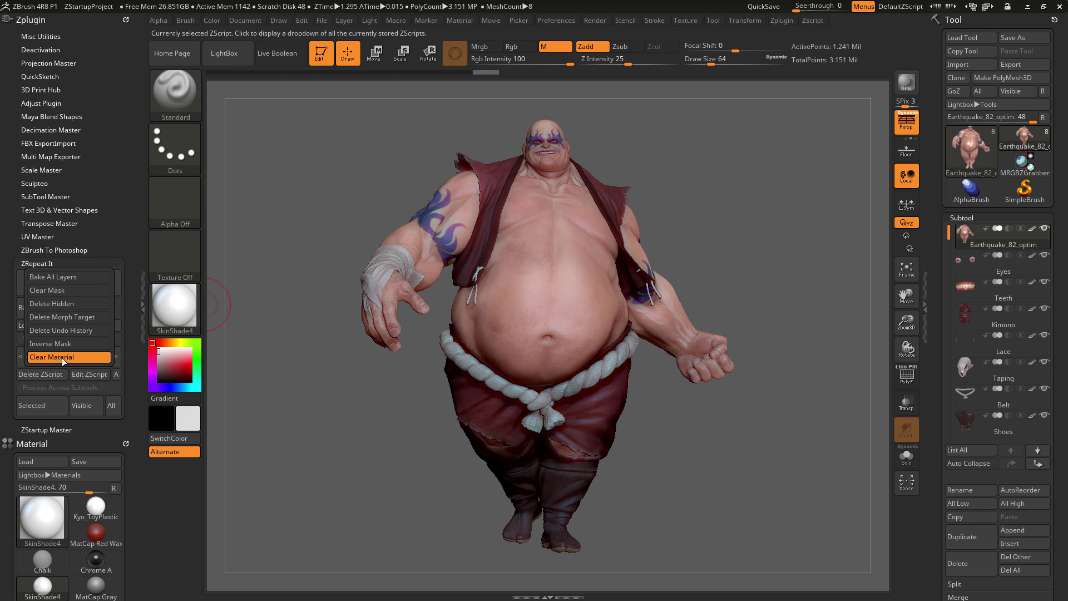
Run the Delete Morph Target ZScript across all subtools and keep it selected
{"action": "left_click", "coordinate": [72, 316]}
{"action": "left_click", "coordinate": [112, 407]}
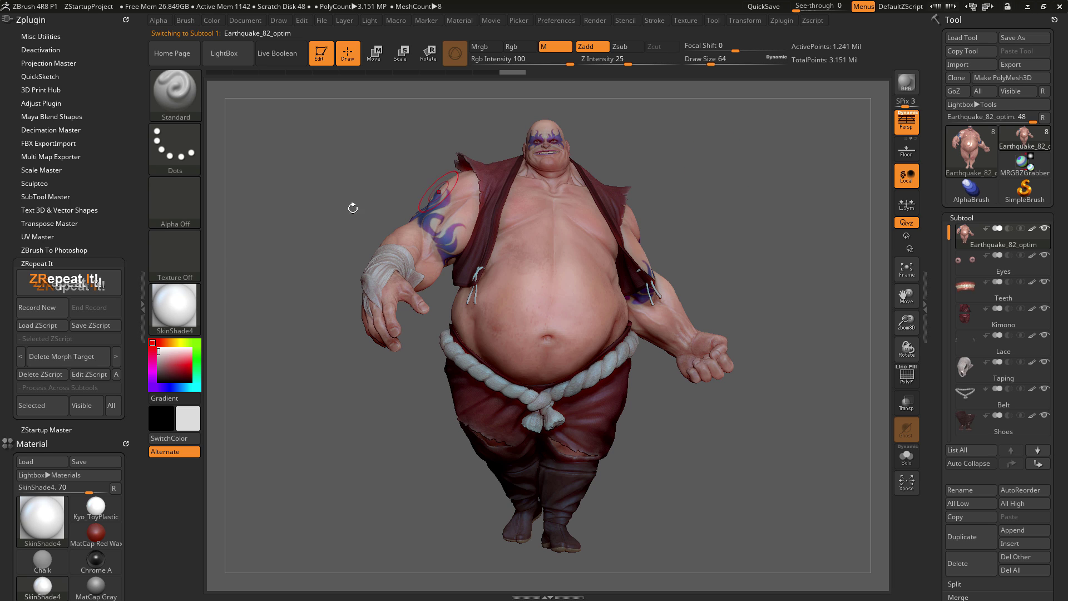
{"action": "left_click", "coordinate": [79, 353]}
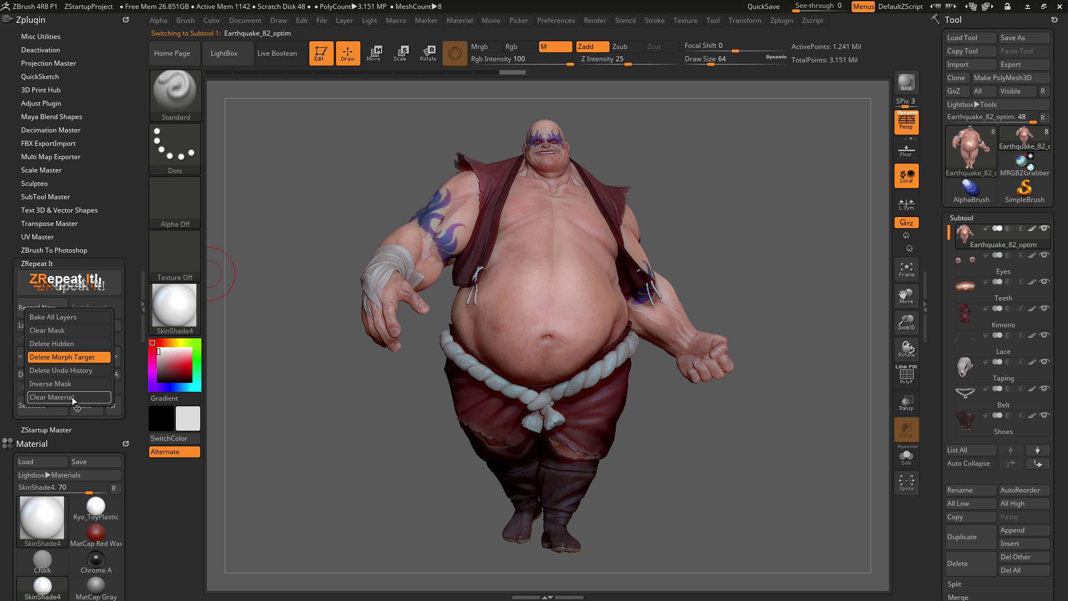
{"action": "left_click", "coordinate": [72, 357]}
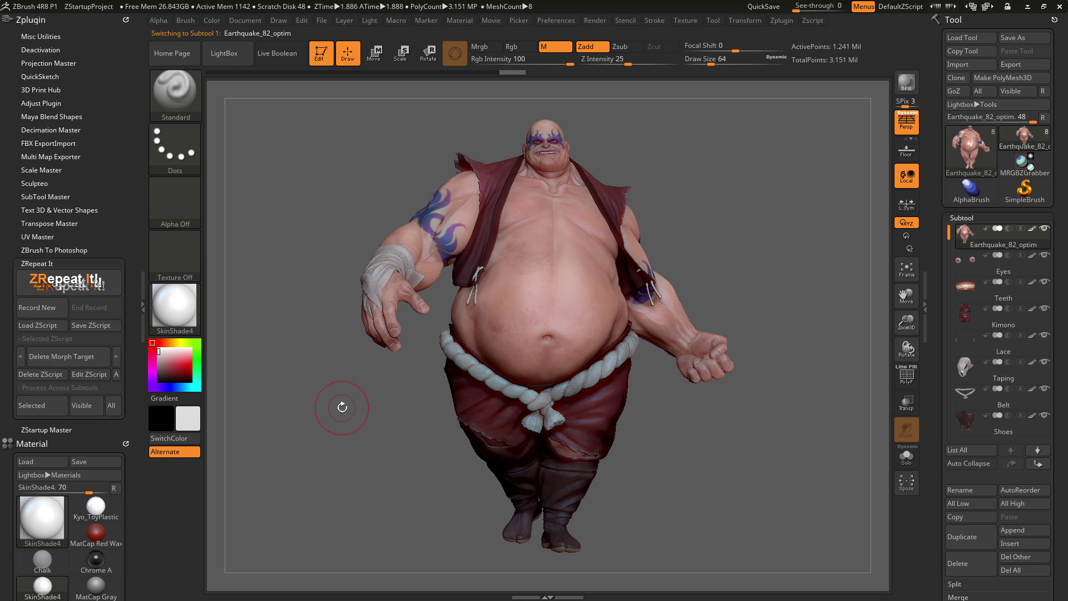
Record a new ZScript that stores a morph target from the Morph Target panel
{"action": "left_click", "coordinate": [36, 308]}
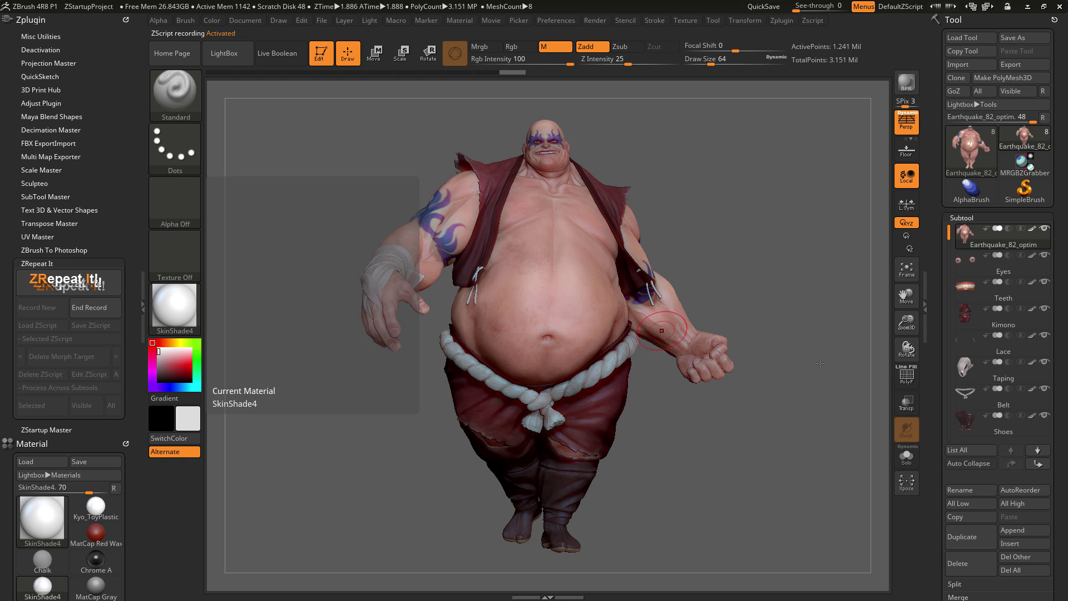
{"action": "left_click_drag", "start_coordinate": [934, 335], "coordinate": [934, 187]}
{"action": "left_click", "coordinate": [966, 229]}
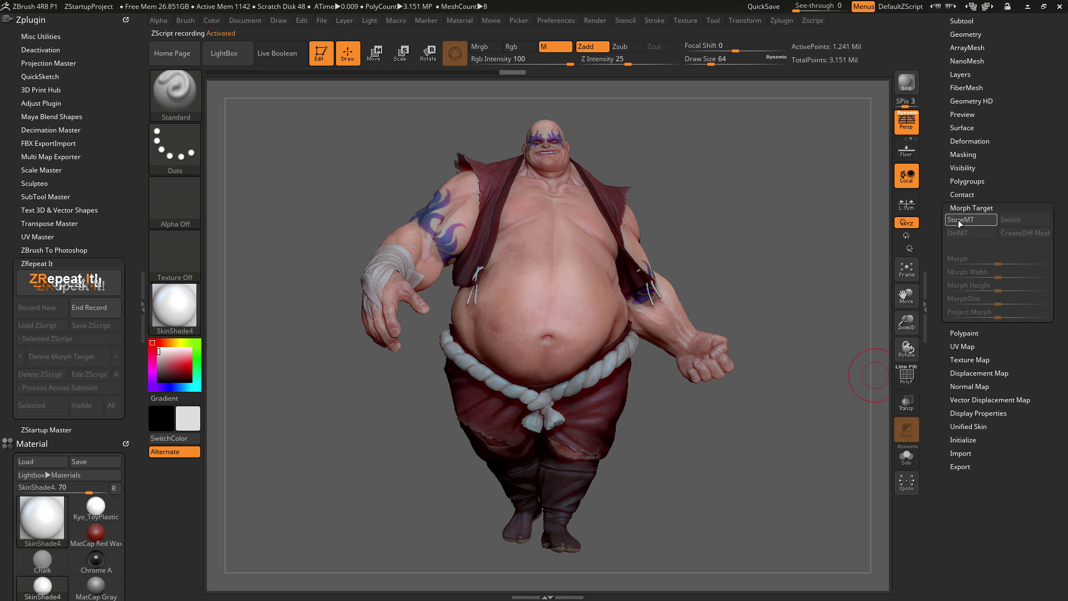
{"action": "left_click", "coordinate": [959, 219]}
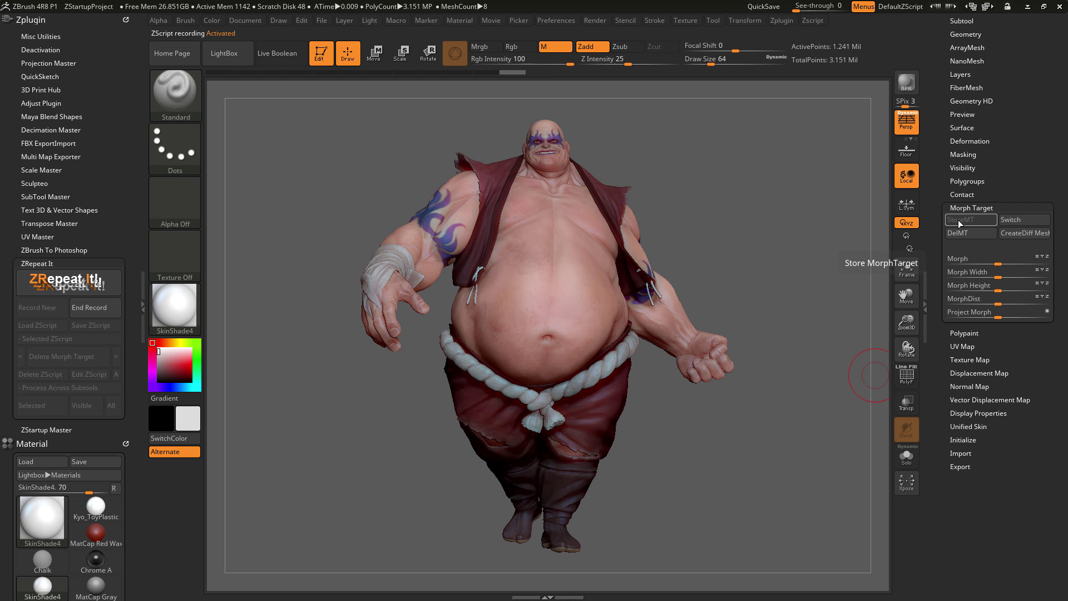
{"action": "left_click", "coordinate": [93, 310]}
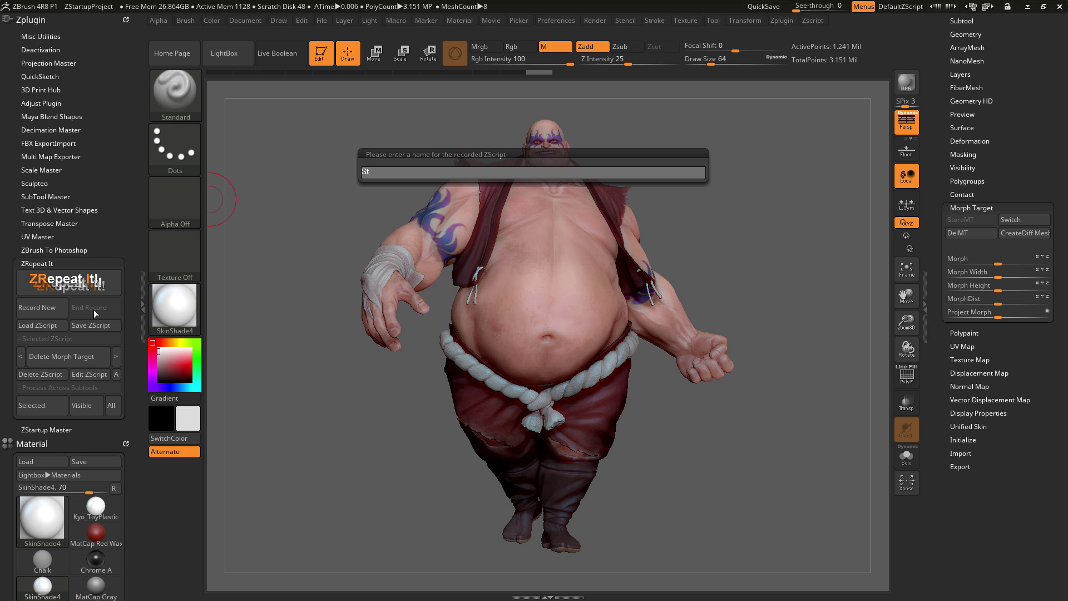
Name the script 'Store Morph Target' and run it on every subtool
{"action": "type", "text": "Store Morph Target"}
{"action": "key", "text": "Return"}
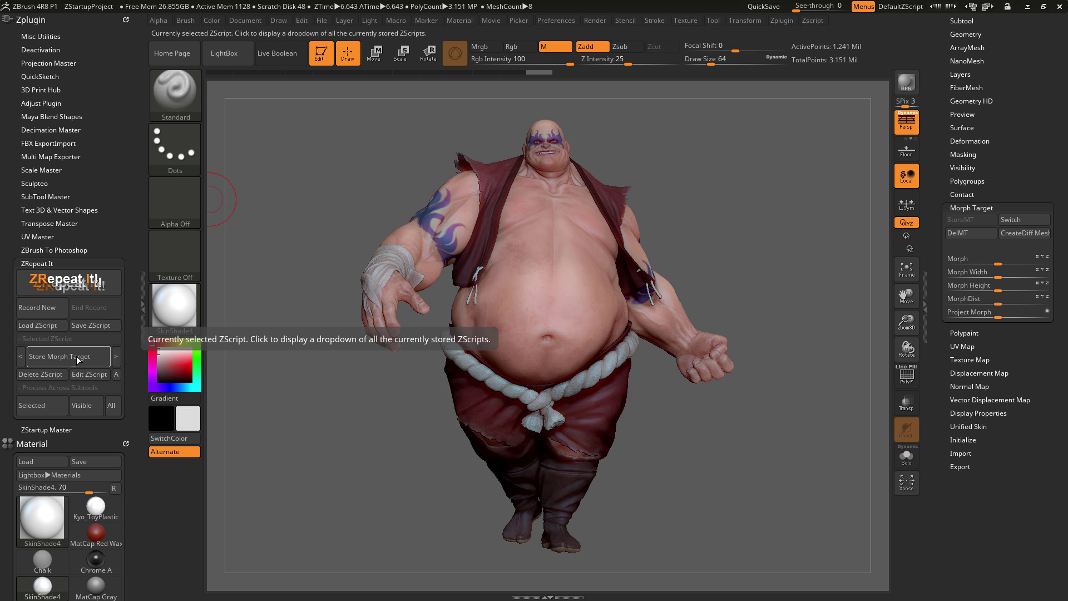
{"action": "left_click", "coordinate": [112, 412]}
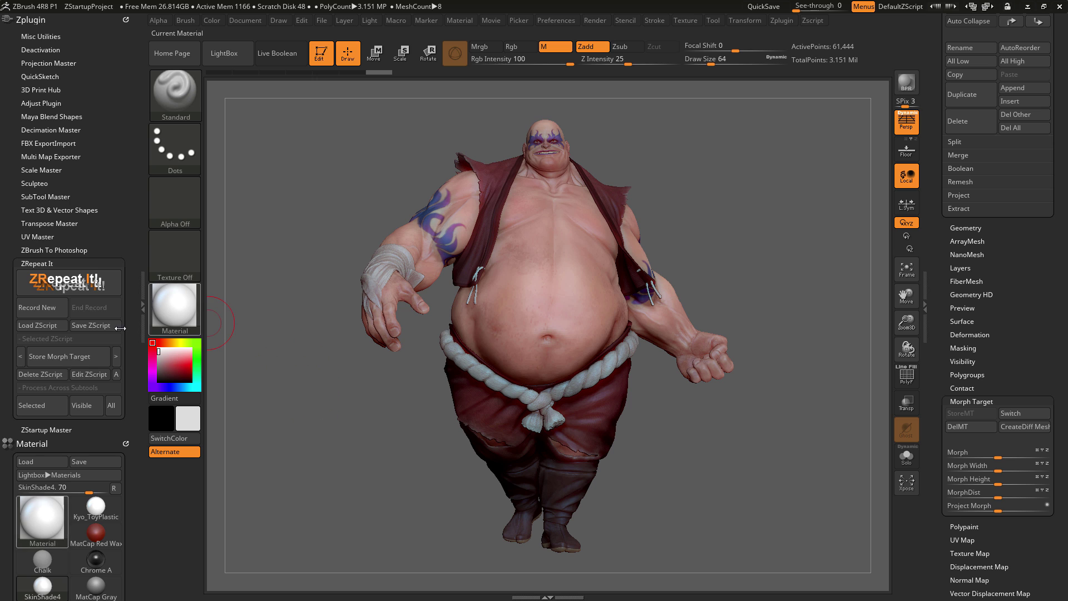
{"action": "left_click", "coordinate": [92, 376]}
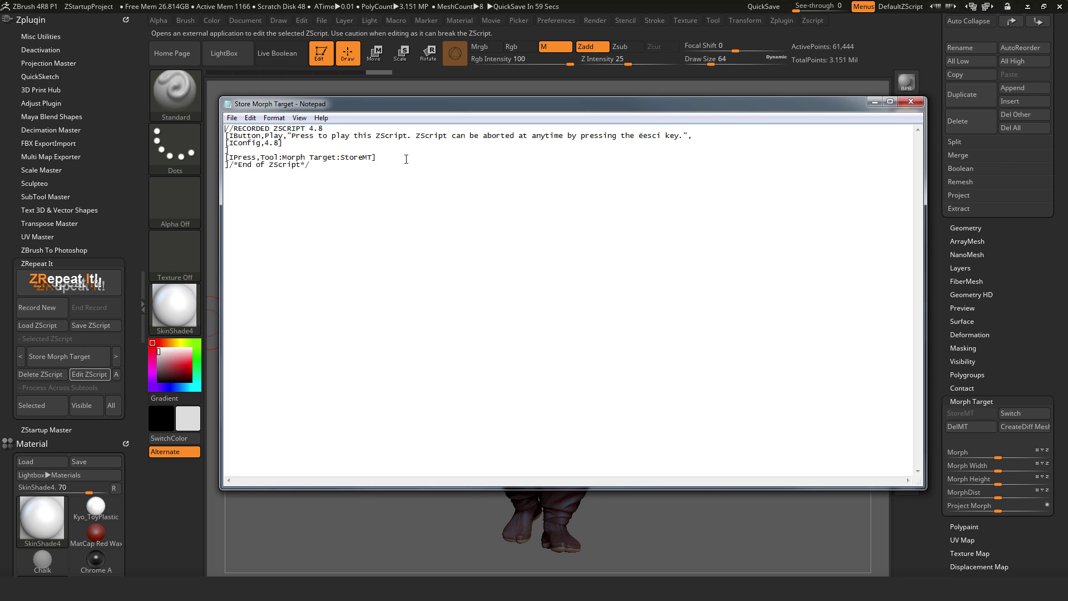
{"action": "left_click_drag", "start_coordinate": [389, 159], "coordinate": [223, 159]}
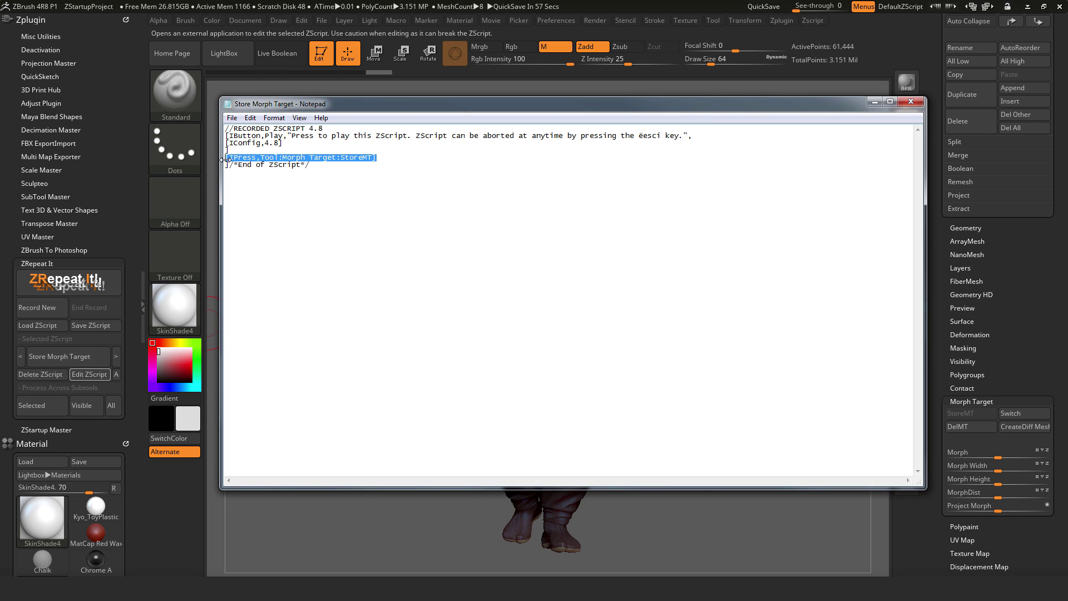
{"action": "left_click", "coordinate": [392, 161]}
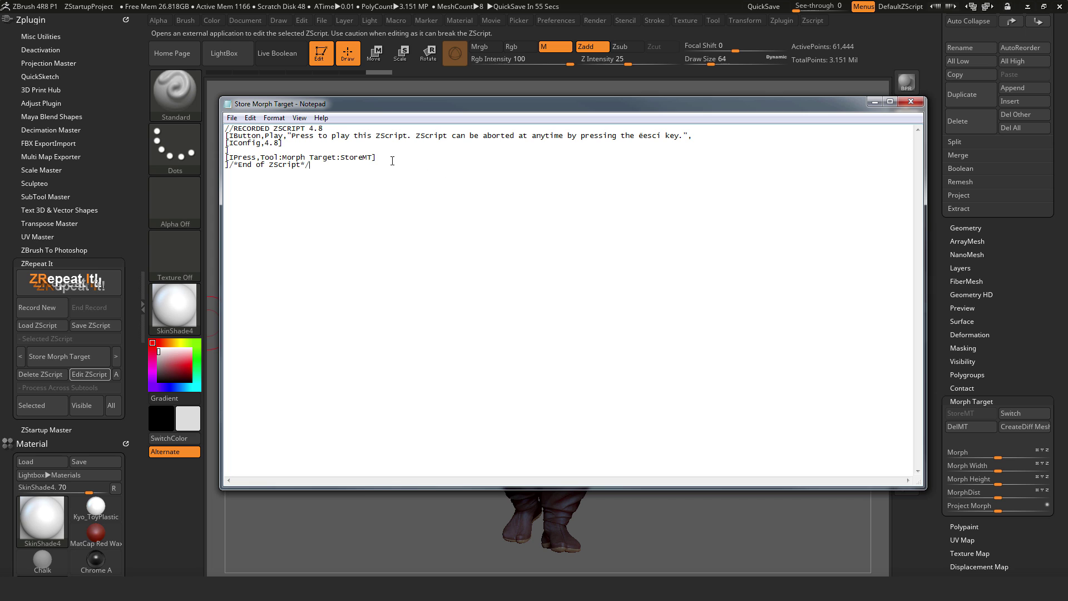
{"action": "left_click_drag", "start_coordinate": [382, 159], "coordinate": [224, 158]}
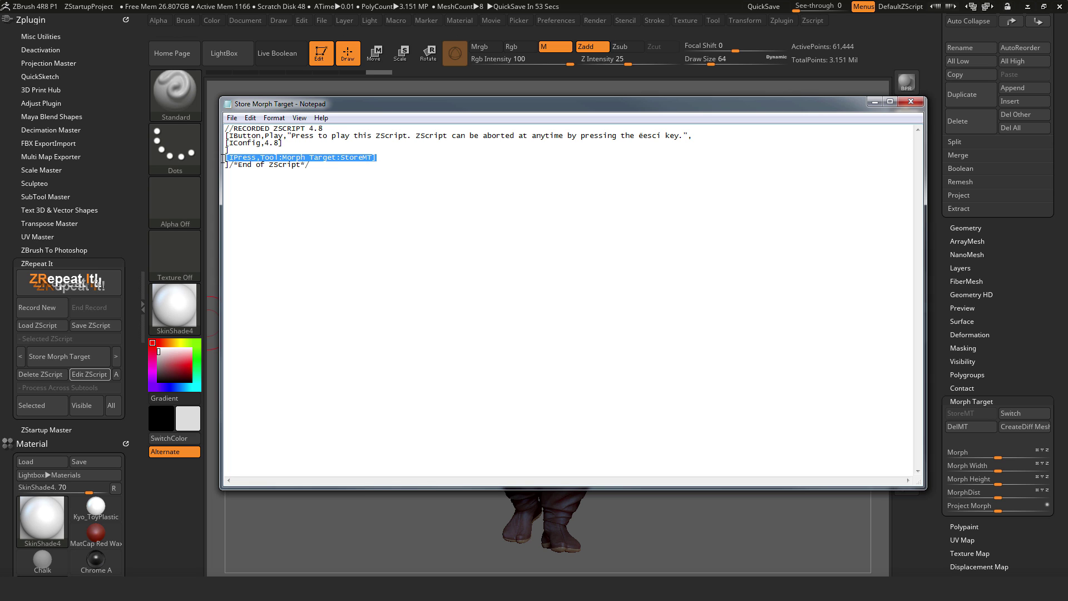
{"action": "left_click", "coordinate": [383, 159]}
{"action": "left_click", "coordinate": [911, 101]}
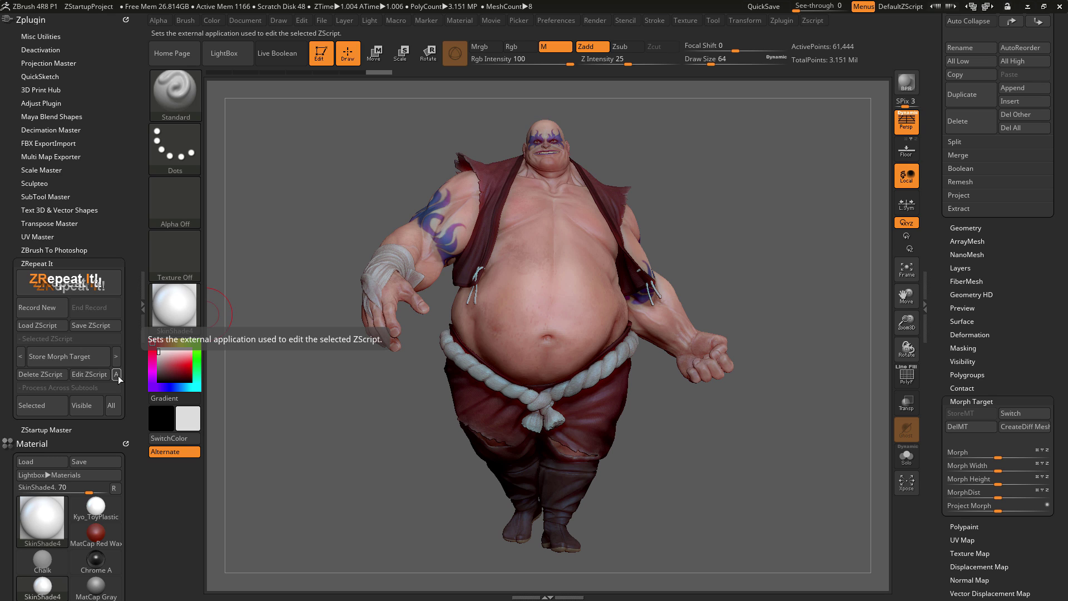
Pick the Bake All Layers script, view it in Notepad, and close Notepad
{"action": "left_click", "coordinate": [94, 355]}
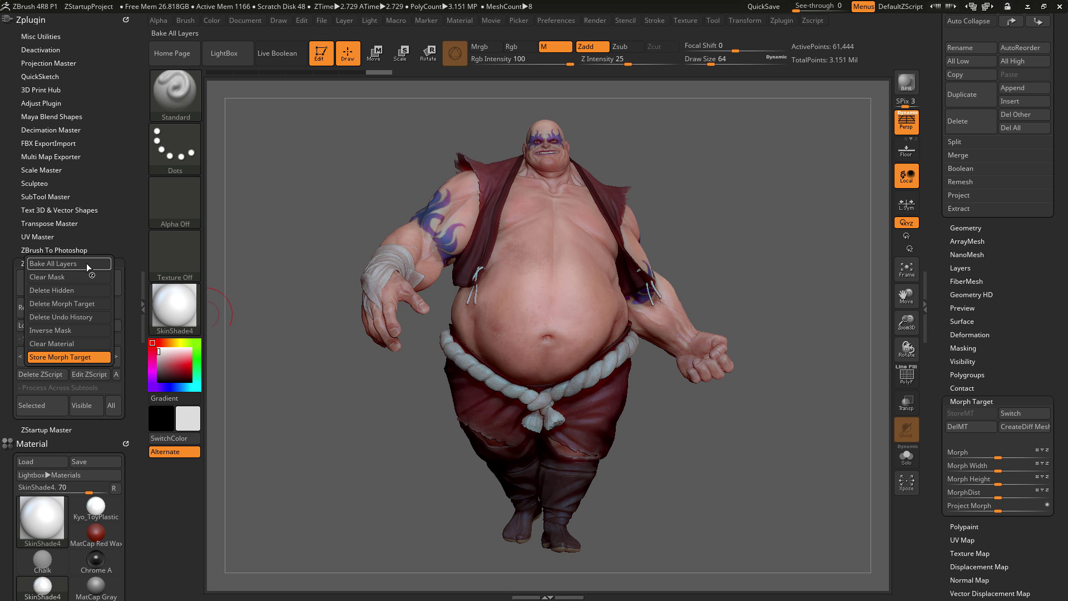
{"action": "left_click", "coordinate": [86, 263]}
{"action": "left_click", "coordinate": [82, 376]}
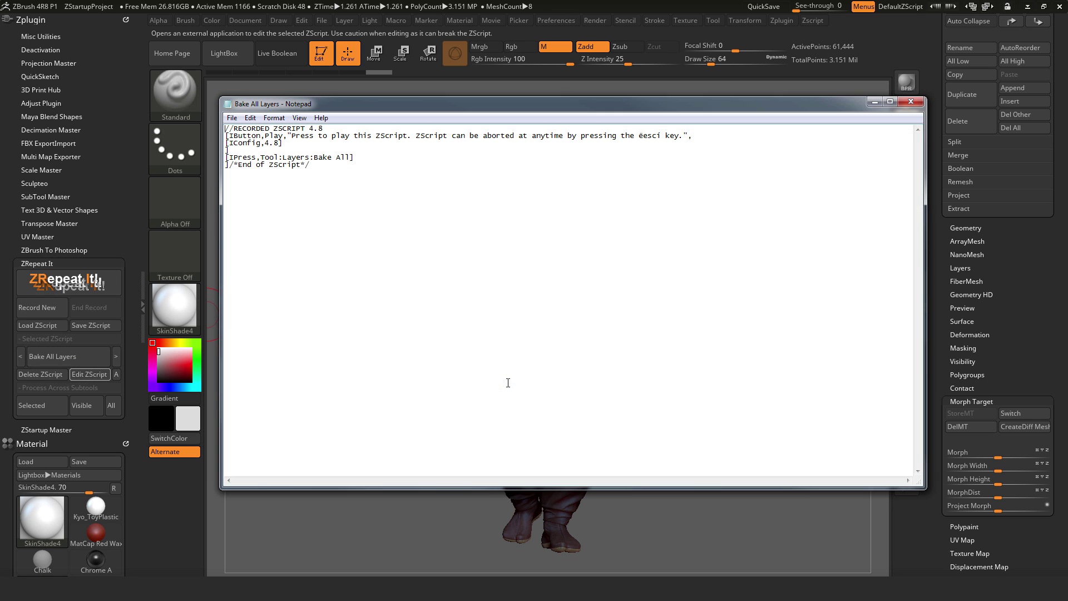
{"action": "left_click", "coordinate": [912, 103]}
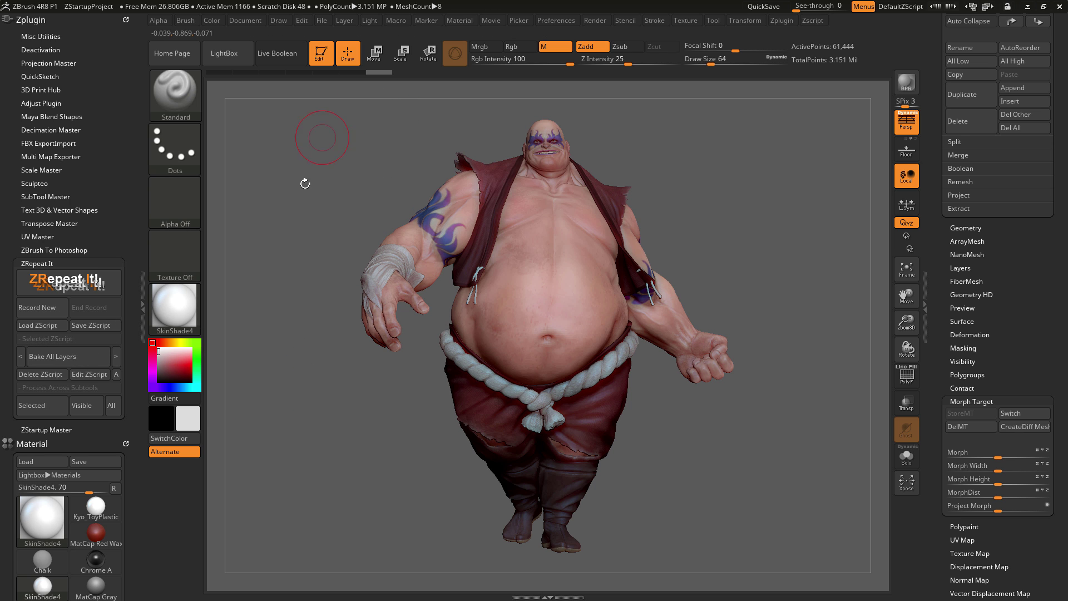
{"action": "scroll", "coordinate": [996, 250], "scroll_direction": "up", "scroll_amount": 10}
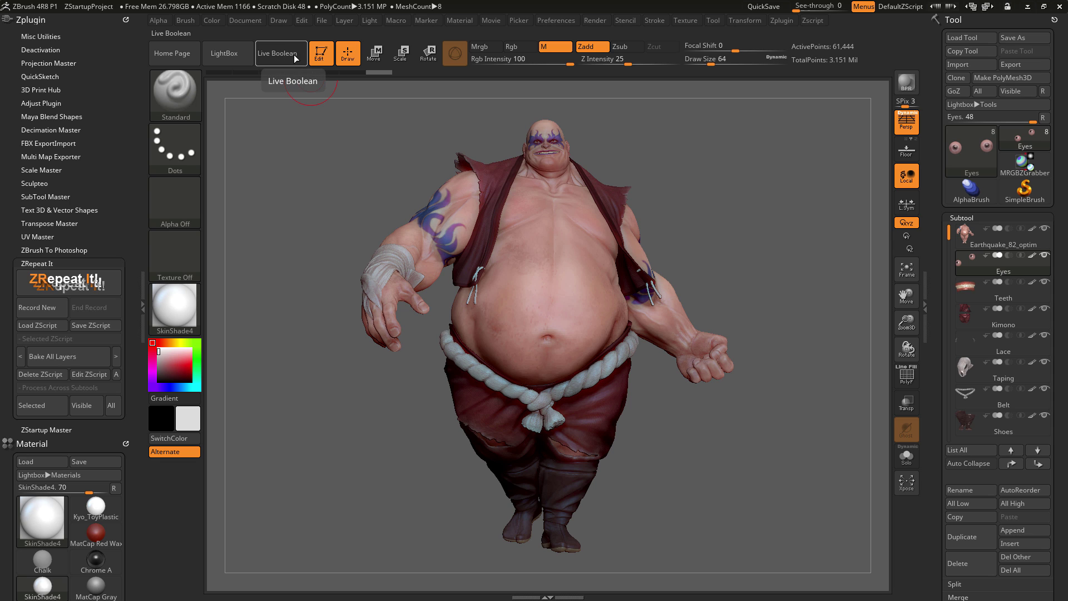
Record a 'Live Boolean' script that enables Live Boolean, then disable it and replay the script
{"action": "left_click", "coordinate": [48, 308]}
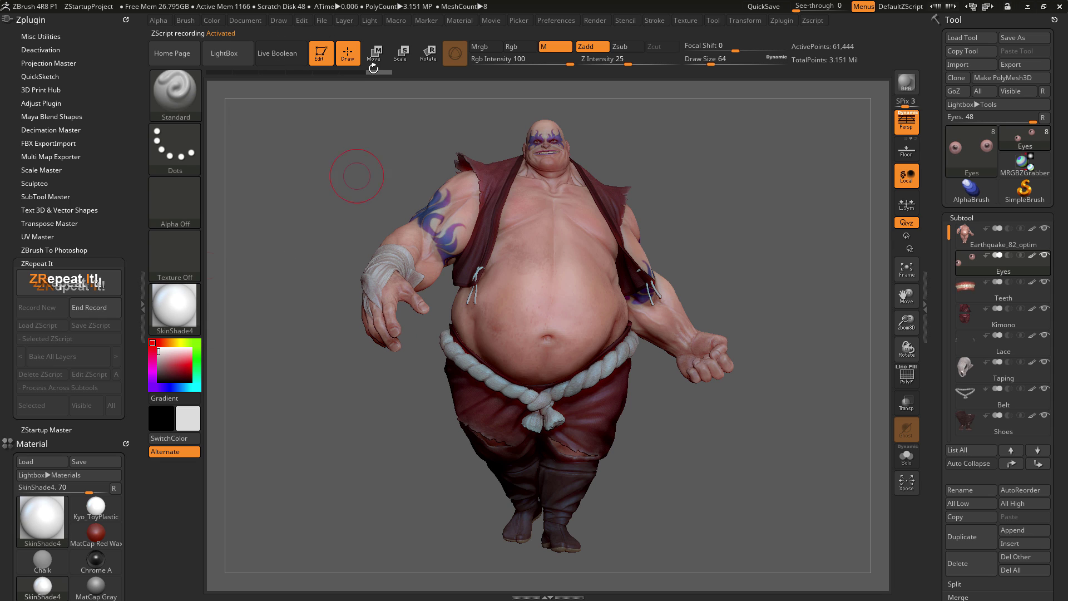
{"action": "left_click", "coordinate": [285, 48]}
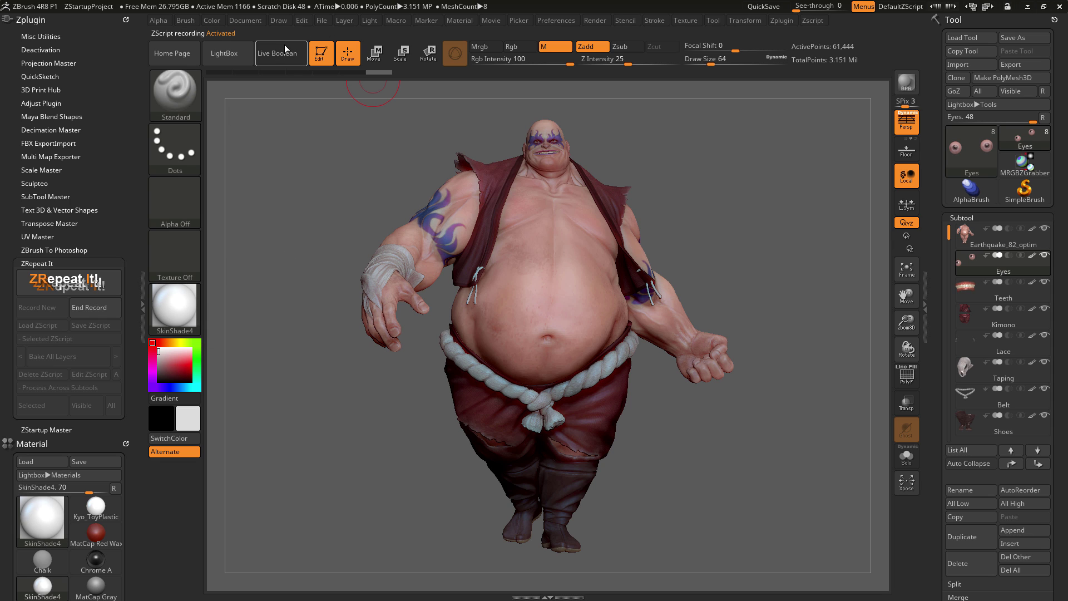
{"action": "left_click", "coordinate": [104, 309]}
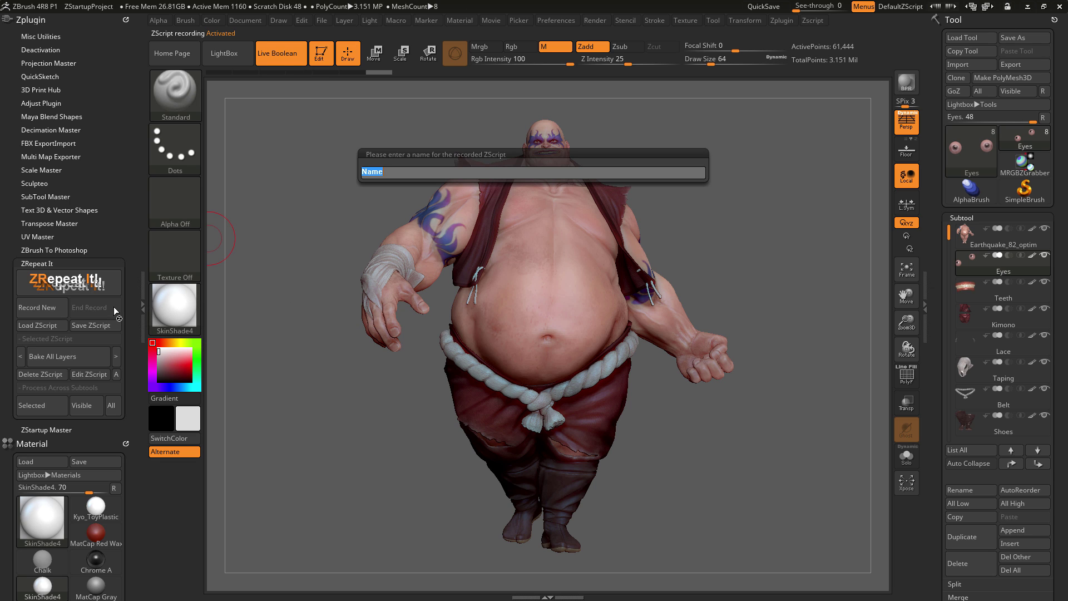
{"action": "type", "text": "Live Boolean On"}
{"action": "key", "text": "Return"}
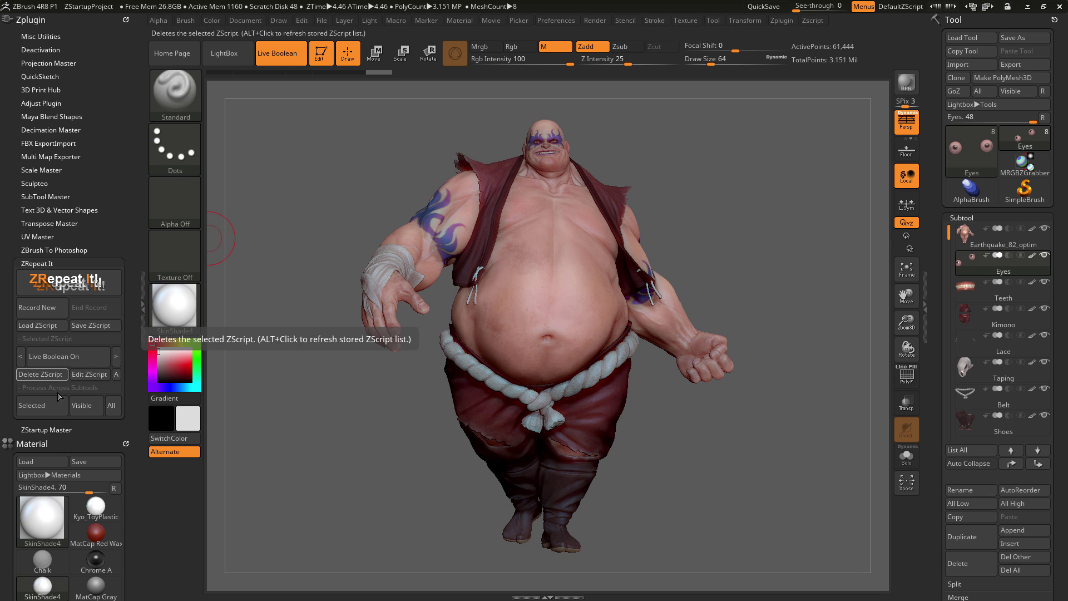
{"action": "left_click", "coordinate": [291, 52]}
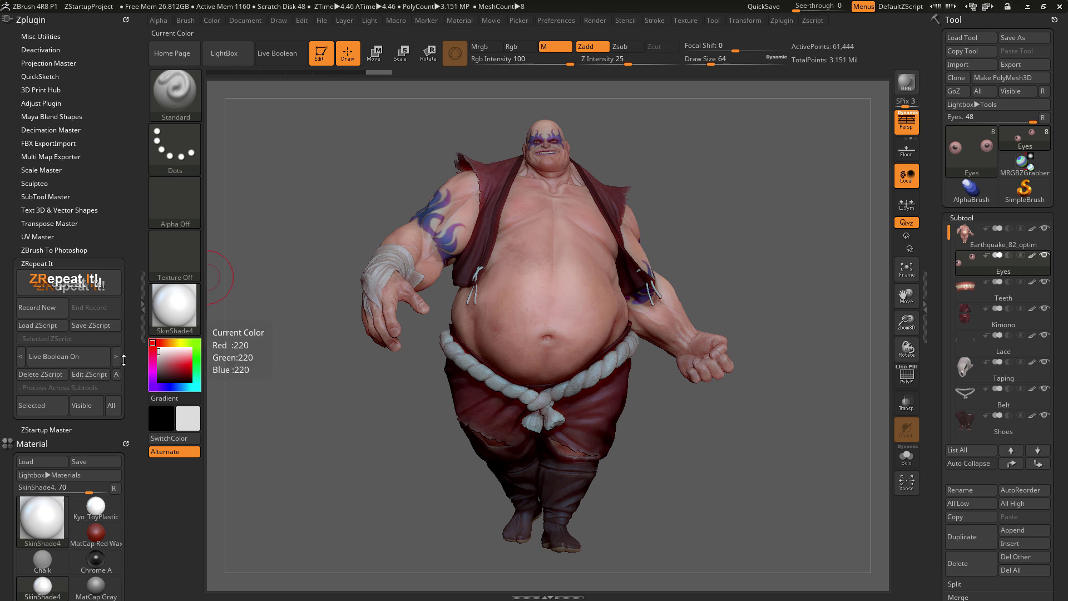
{"action": "left_click", "coordinate": [45, 409]}
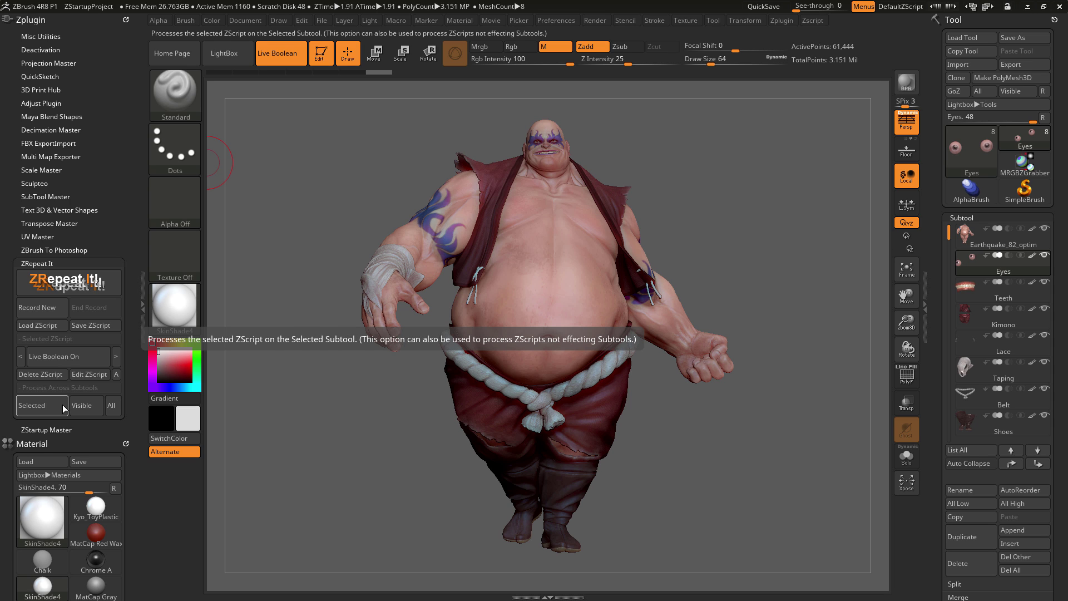
{"action": "left_click", "coordinate": [78, 286]}
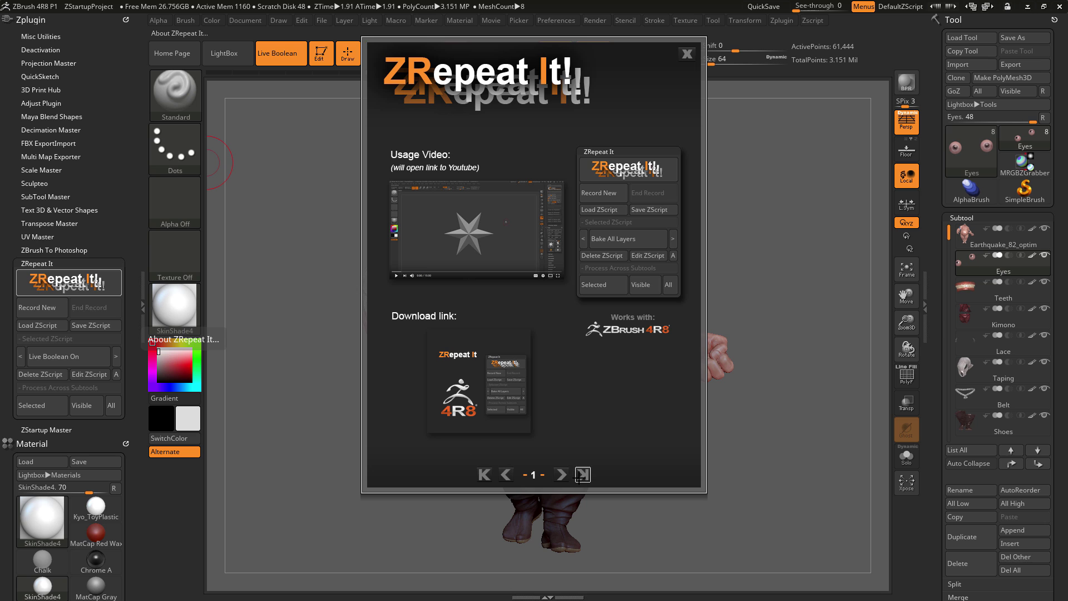
{"action": "left_click", "coordinate": [561, 474]}
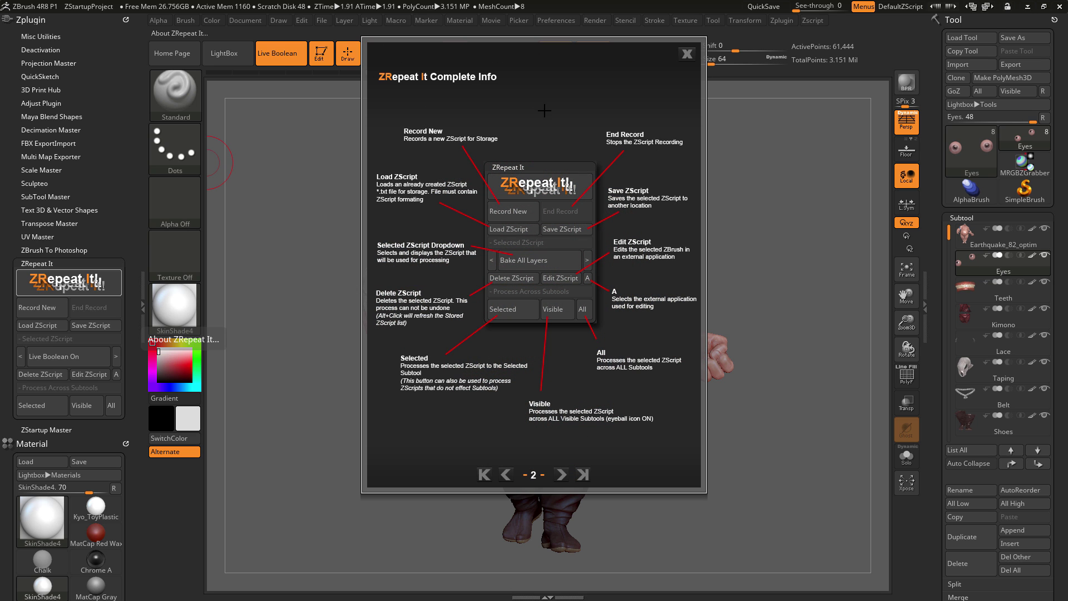
{"action": "left_click", "coordinate": [687, 54]}
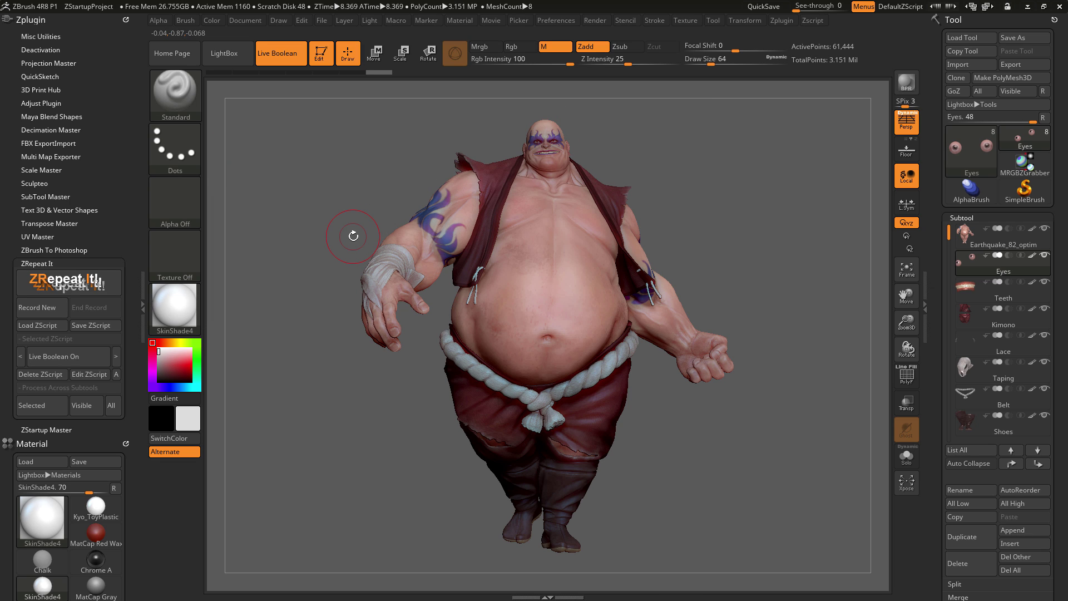